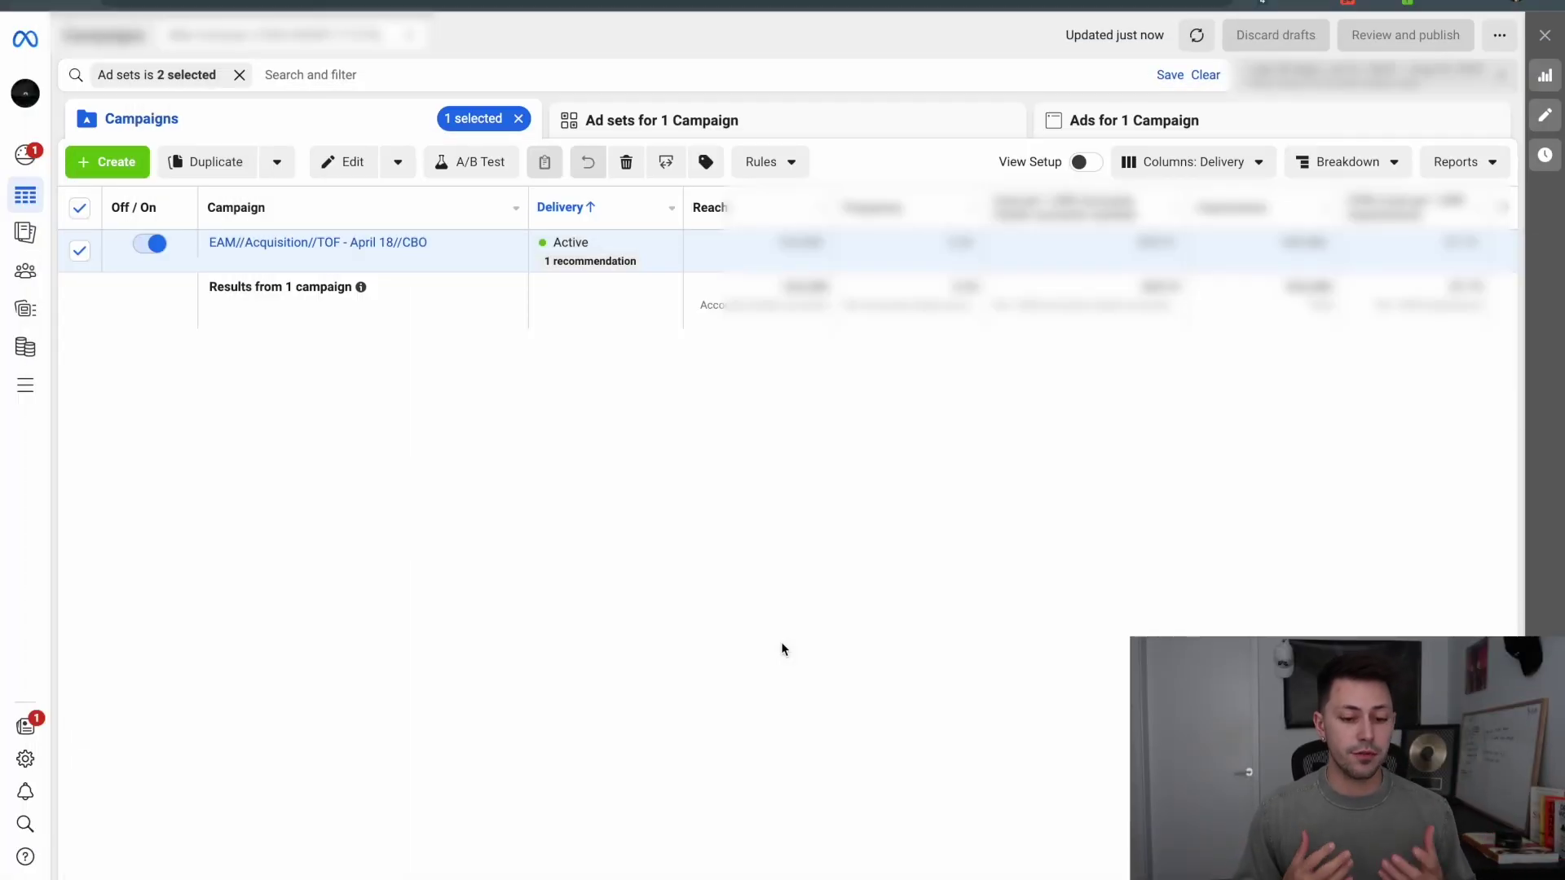
# Open the April 18 campaign and list the single ad in the DCT//Batch #3_Press Release Image ad set.
pyautogui.moveTo(342, 253)
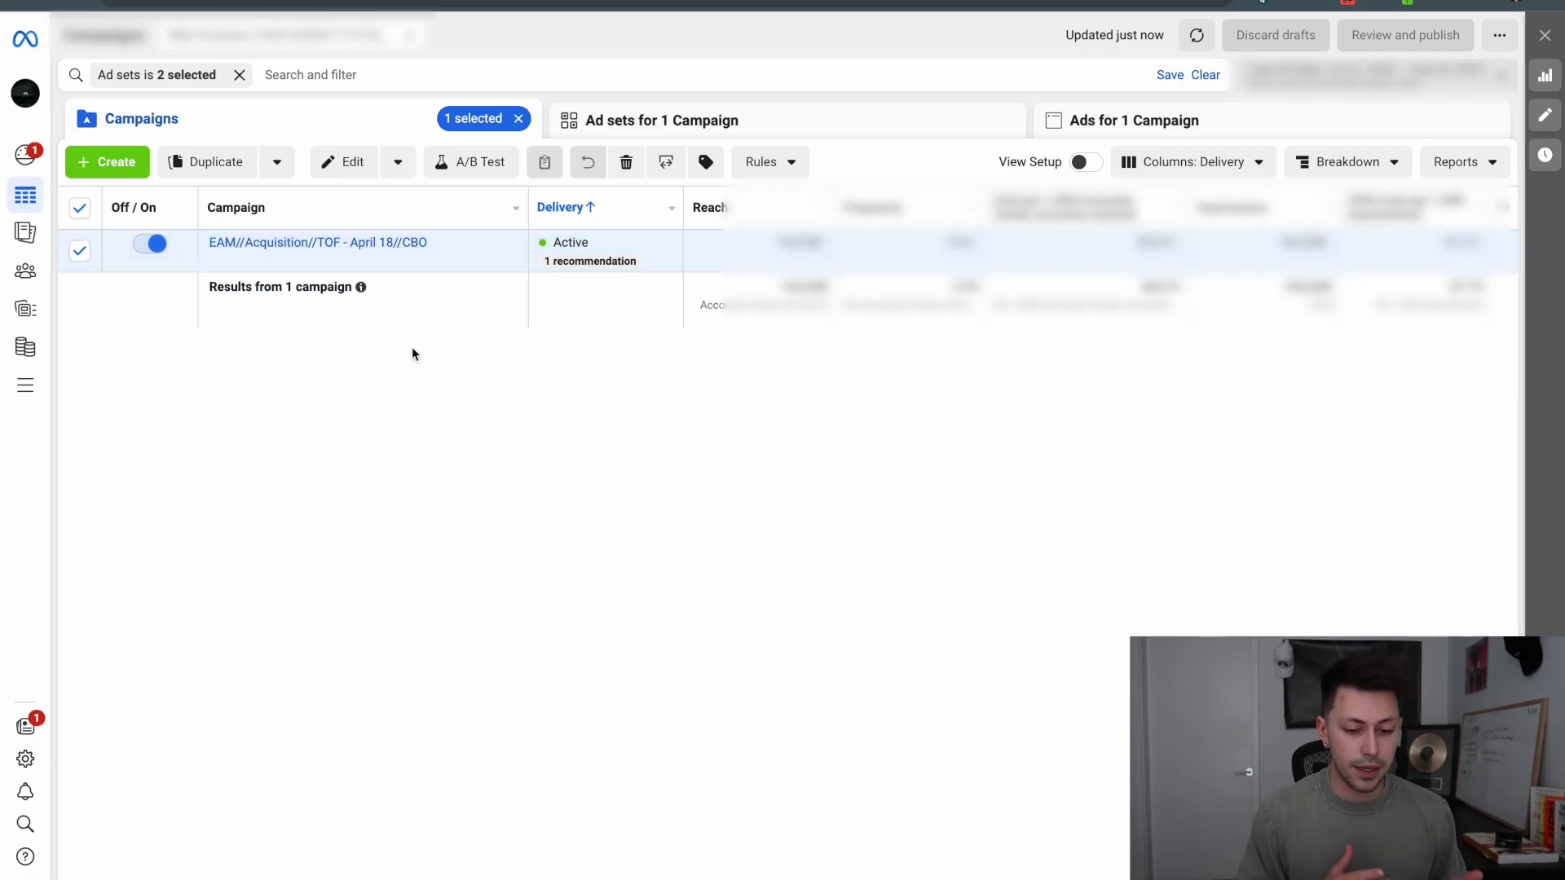
pyautogui.click(412, 243)
pyautogui.moveTo(525, 257)
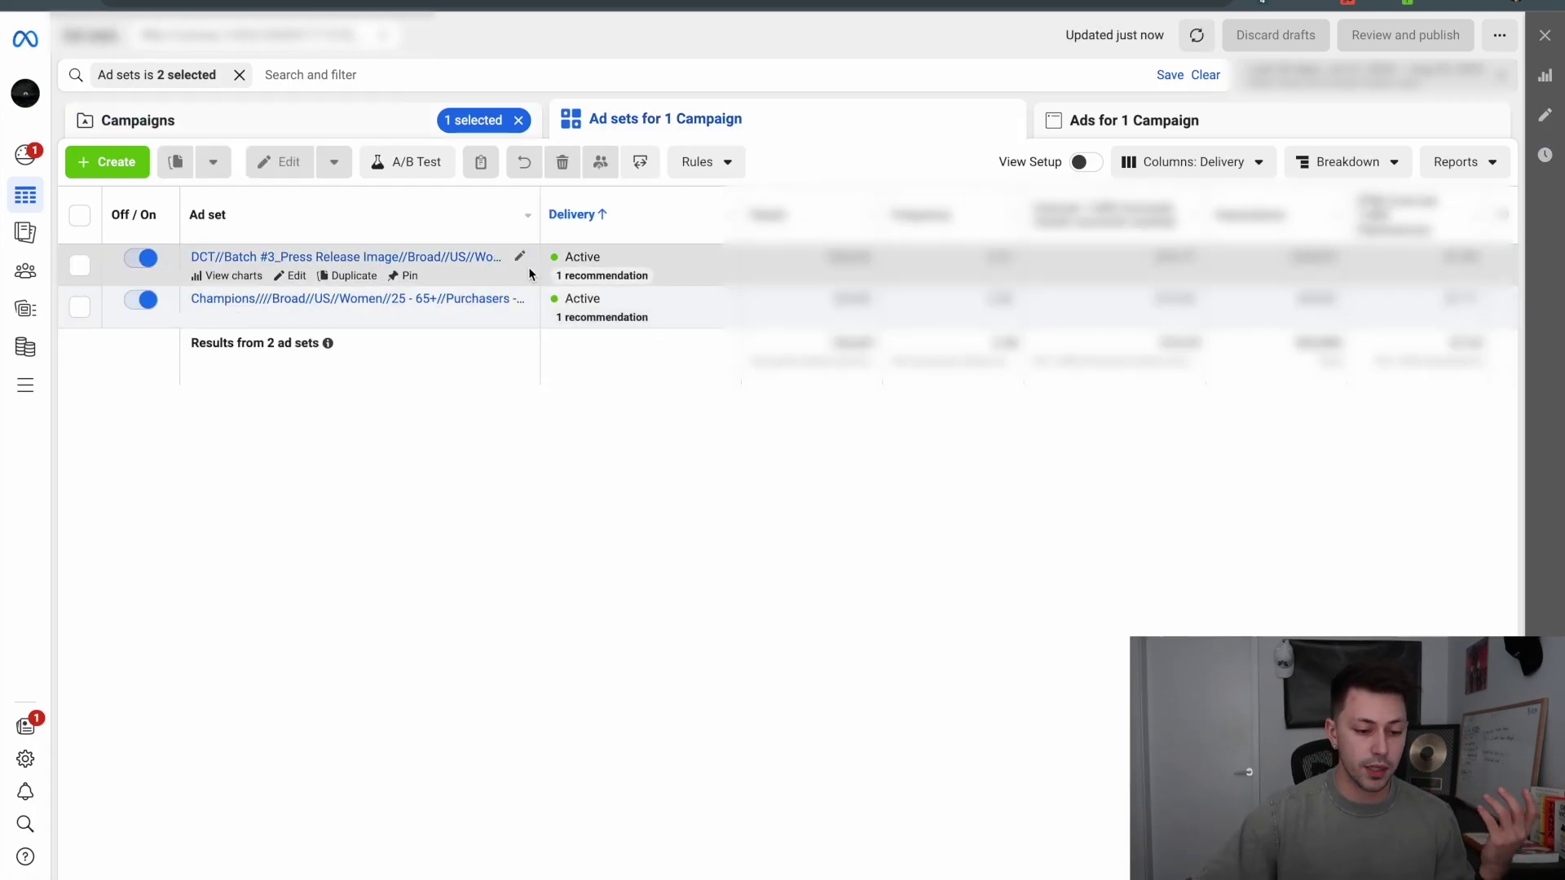
pyautogui.moveTo(696, 262)
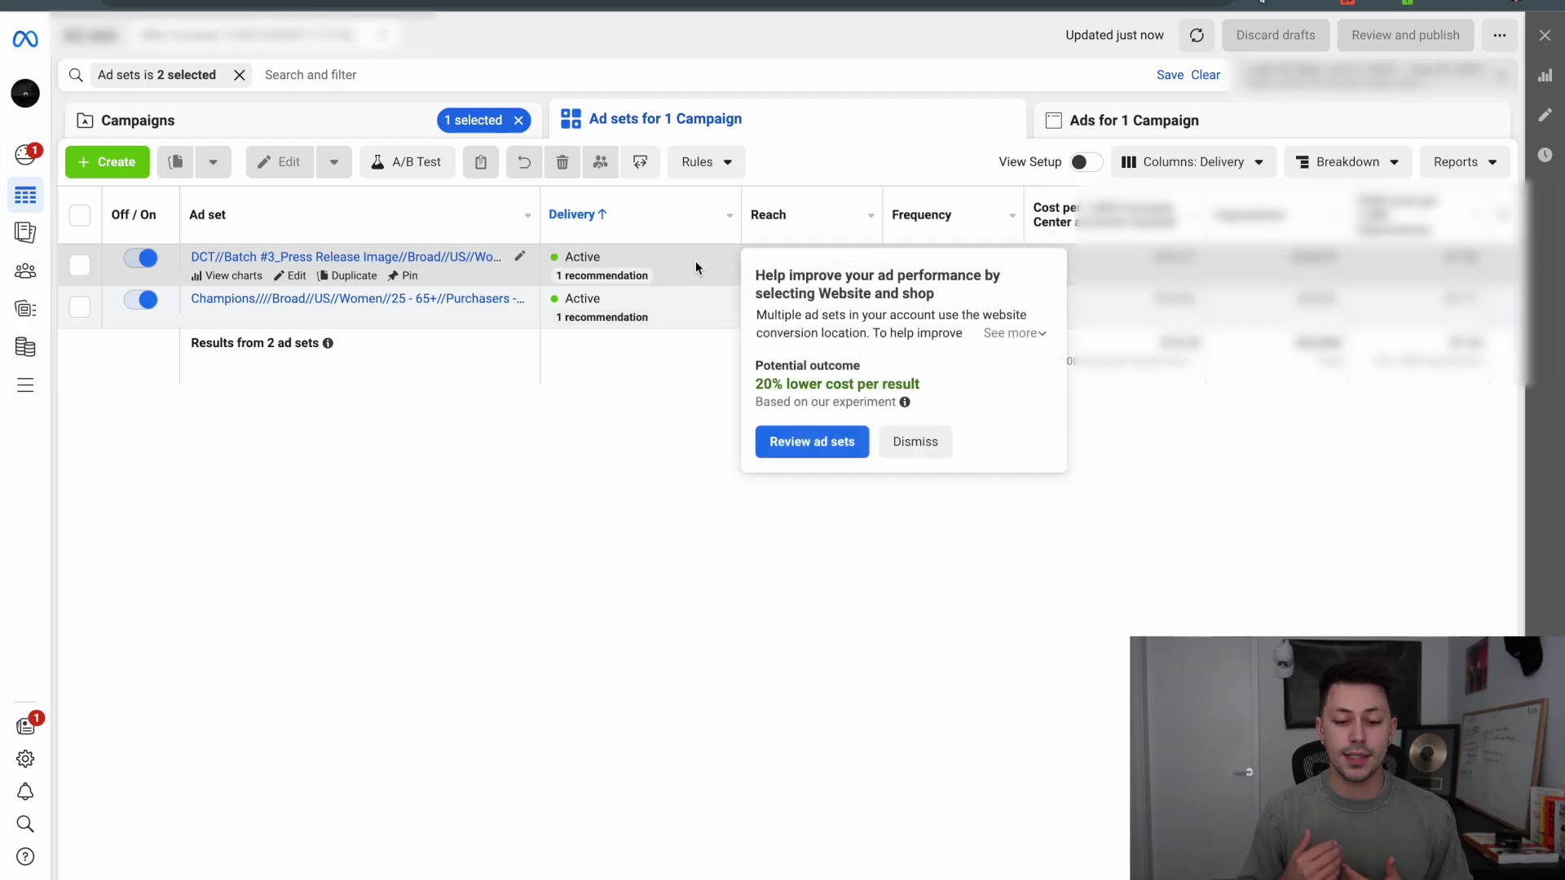
pyautogui.hotkey('alt', 'Left')
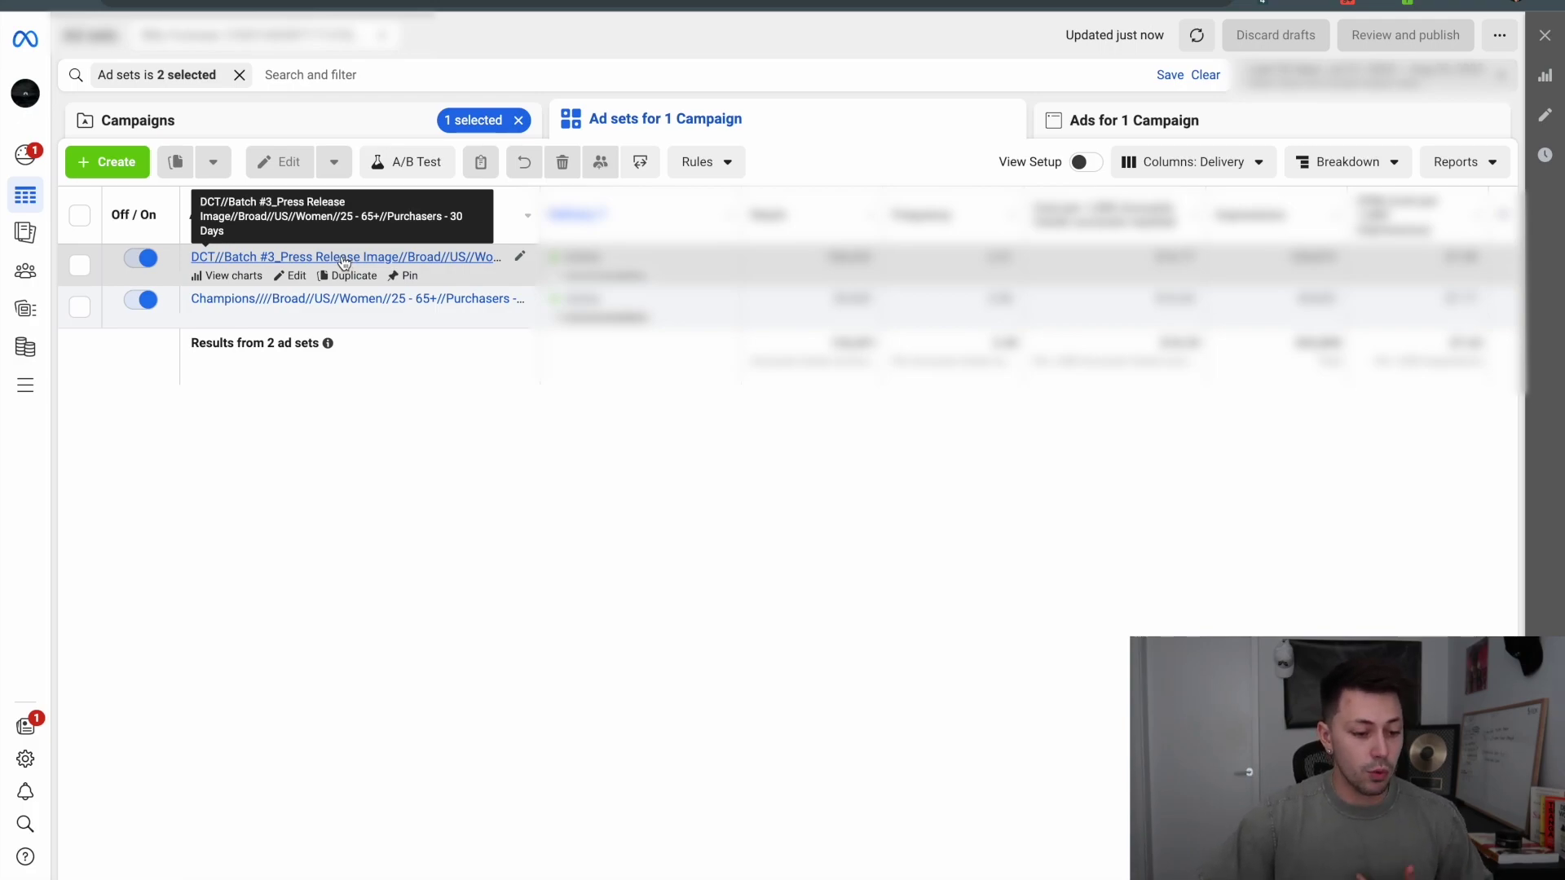
pyautogui.click(342, 259)
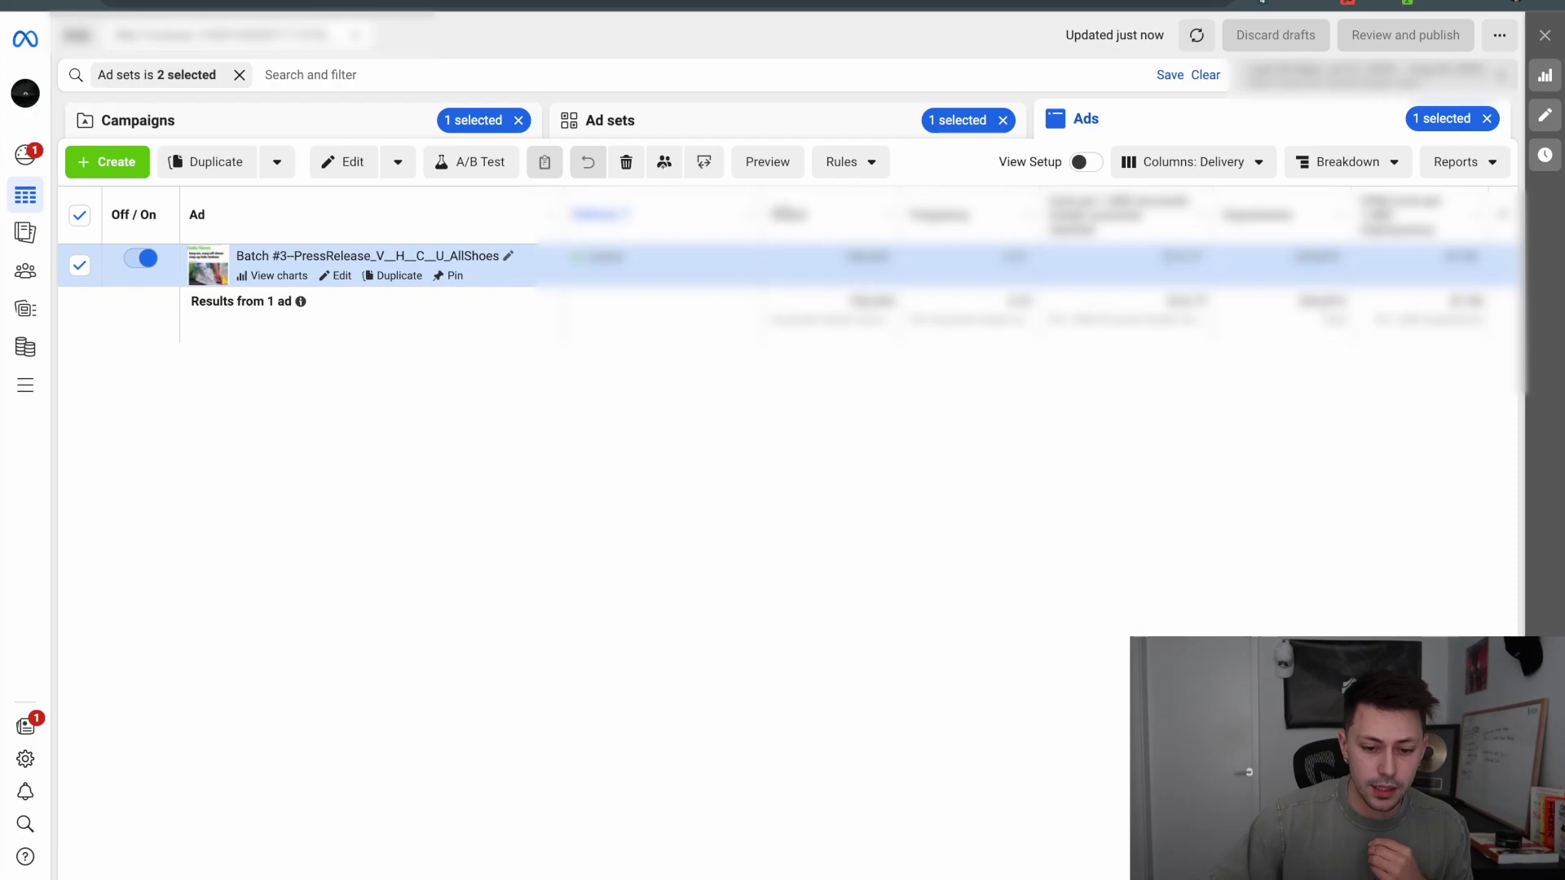
# Preview the Press Release ad as a Facebook post with comments and scroll through the BILLY Footwear post.
pyautogui.click(774, 165)
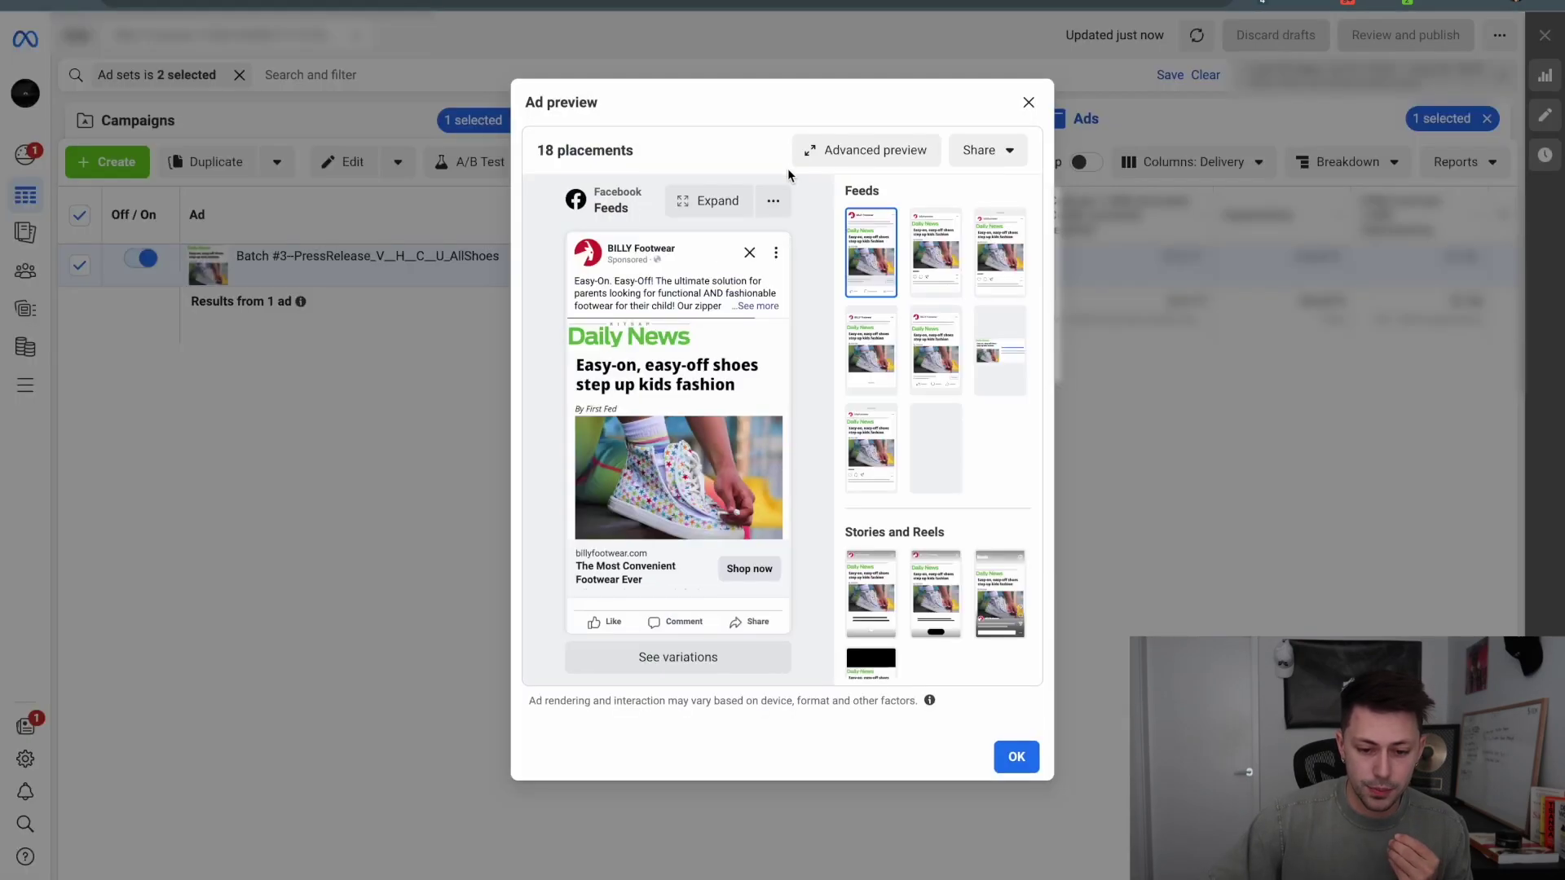
pyautogui.click(990, 155)
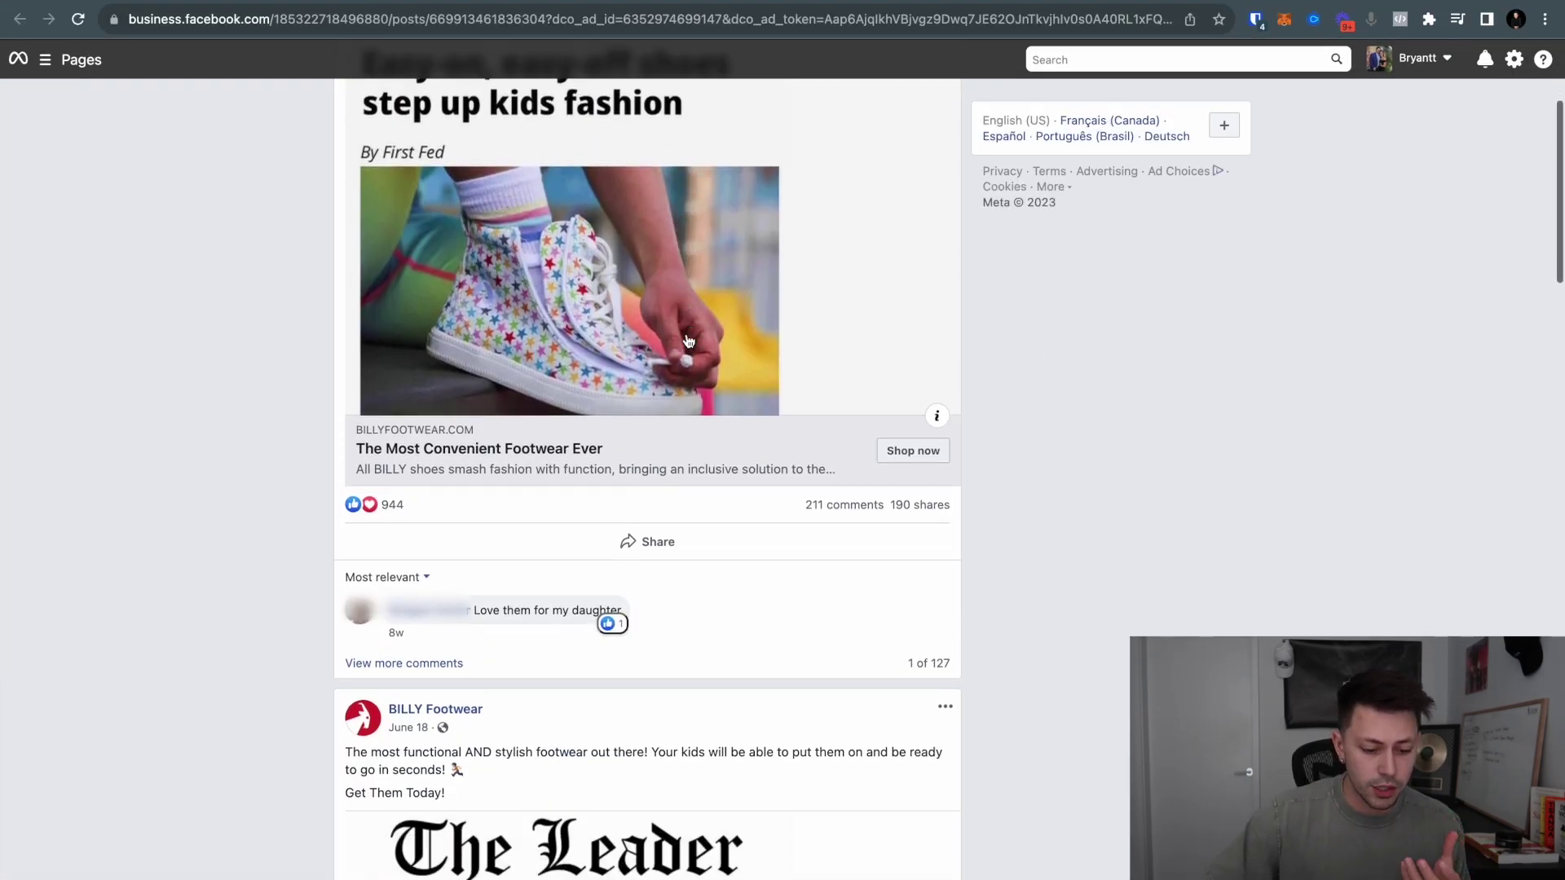
pyautogui.scroll(-15, 686, 341)
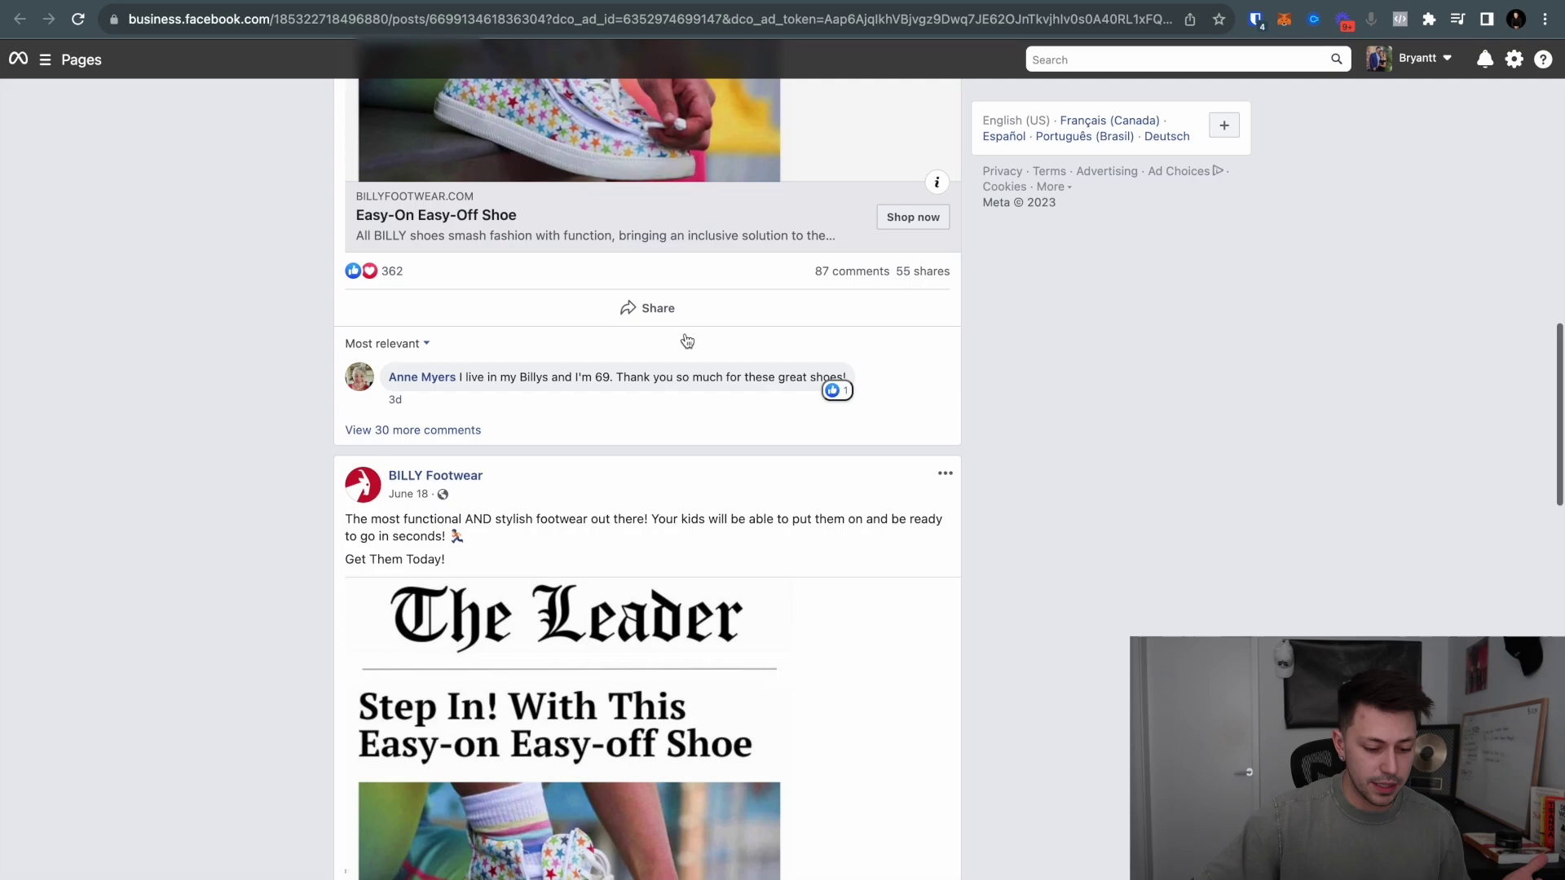
pyautogui.scroll(-8, 685, 339)
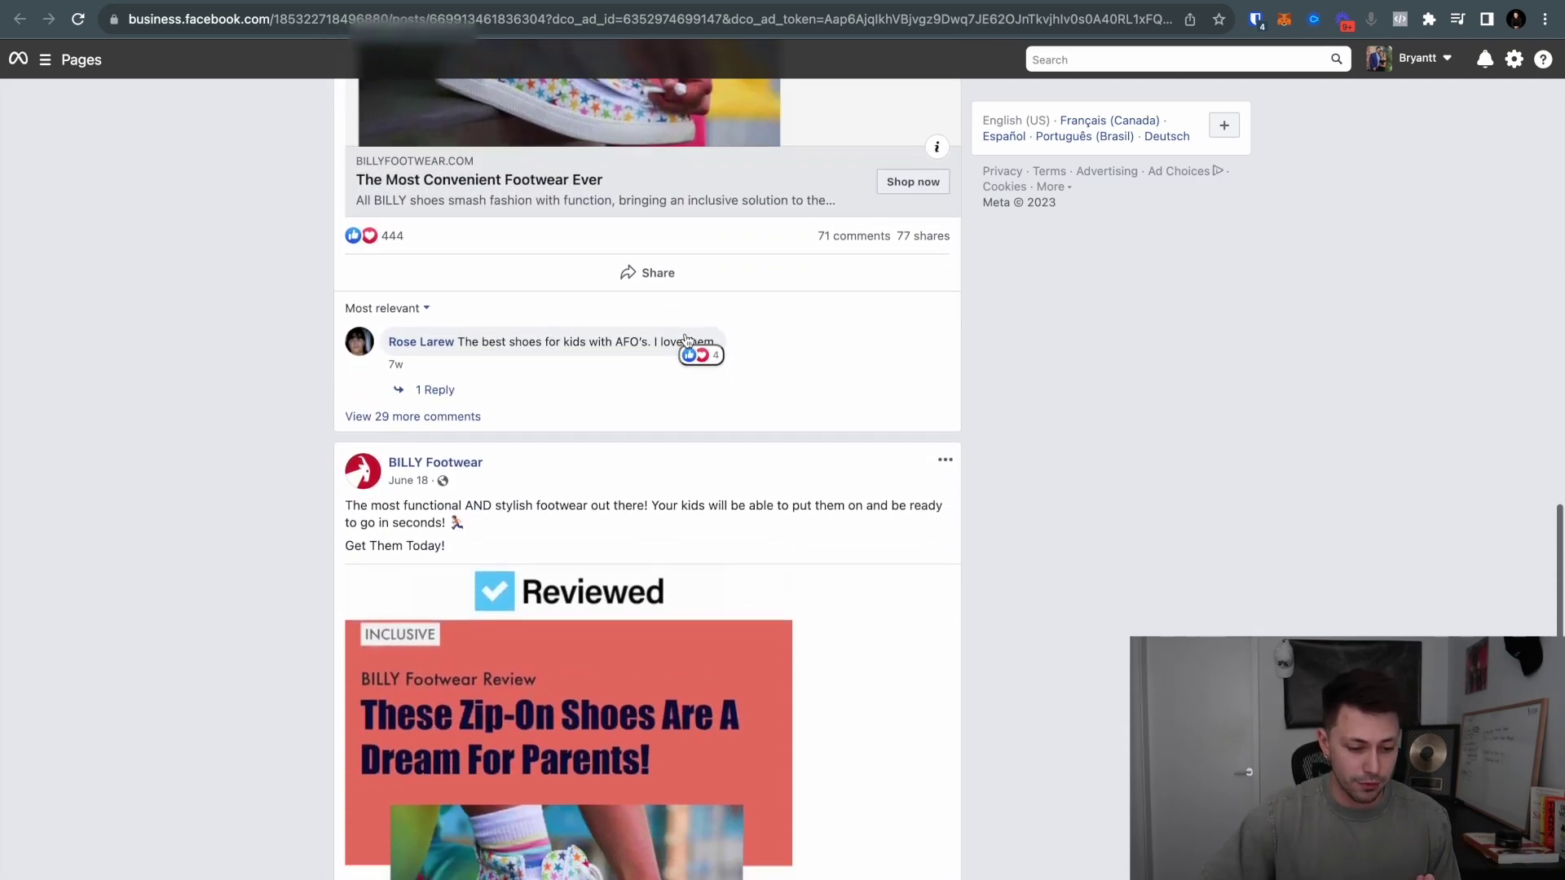
pyautogui.scroll(-15, 528, 341)
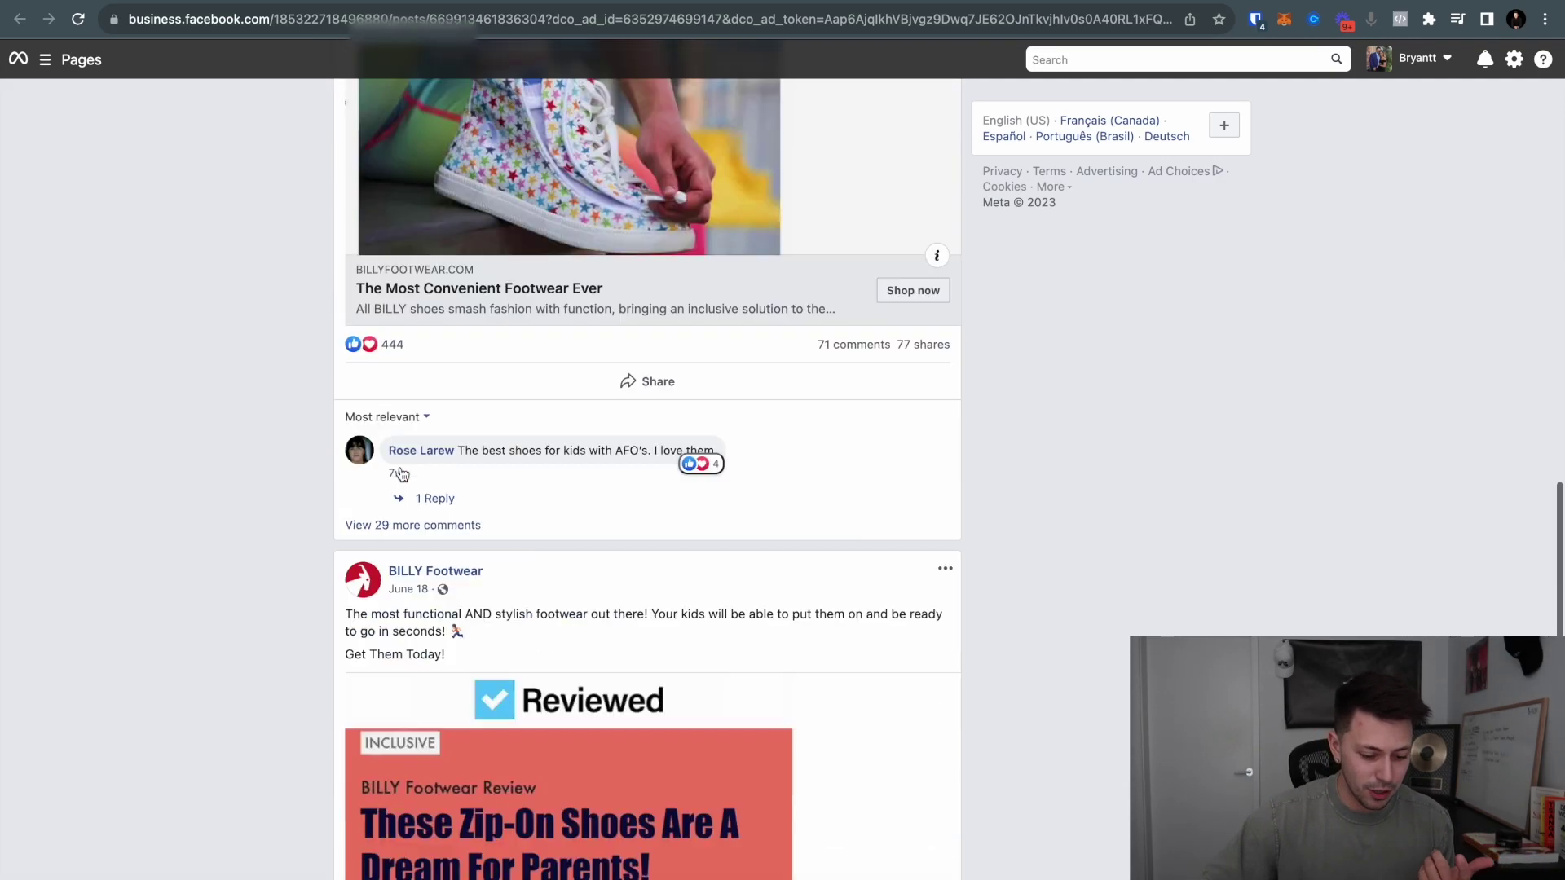
pyautogui.scroll(-8, 401, 466)
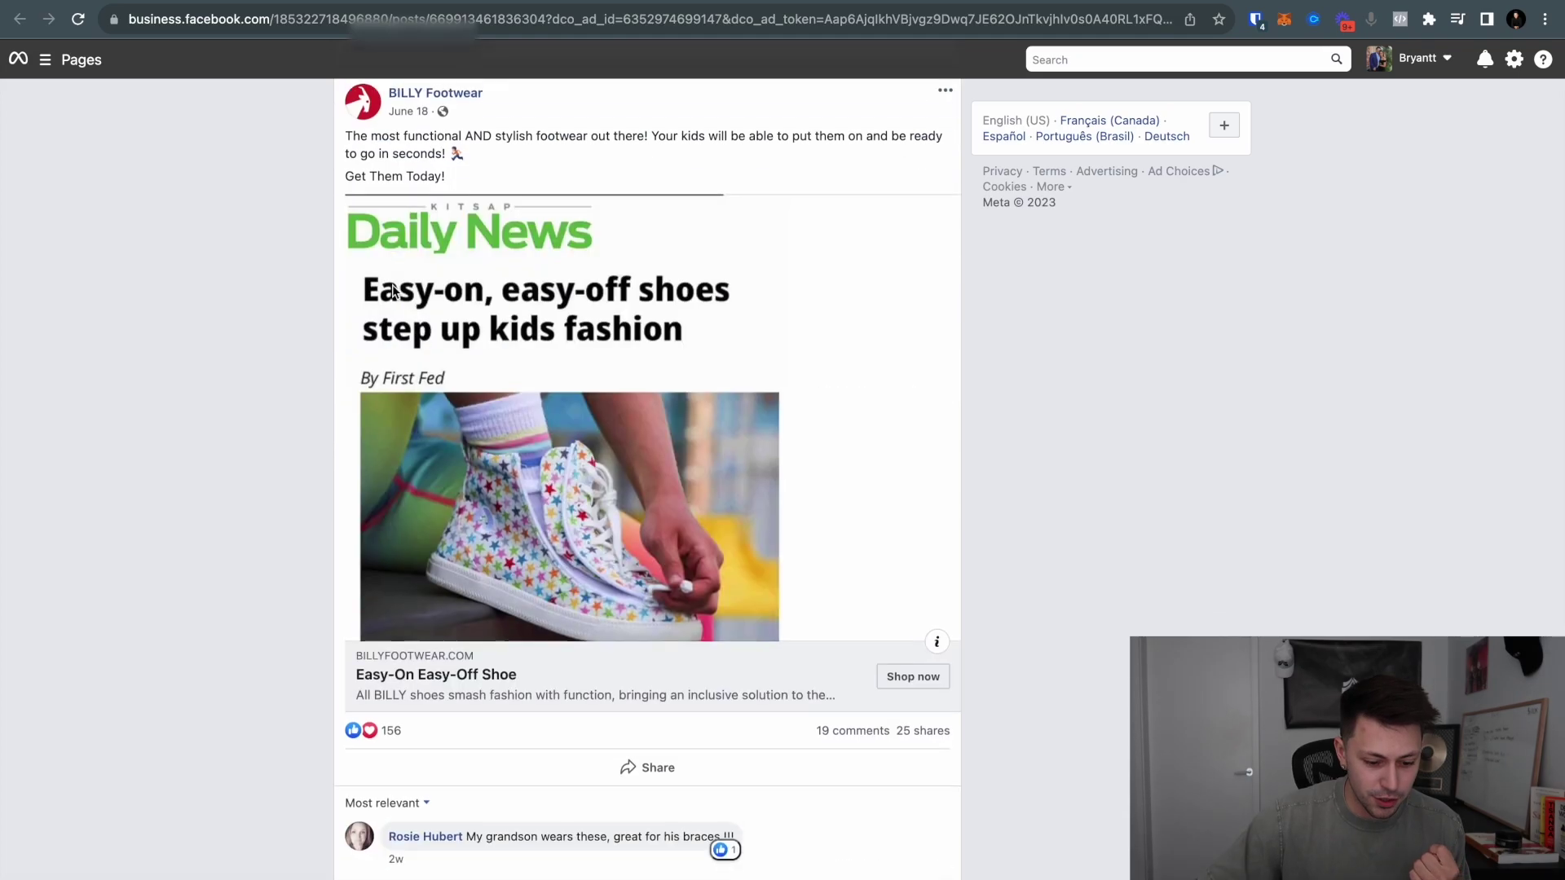
pyautogui.scroll(-20, 563, 514)
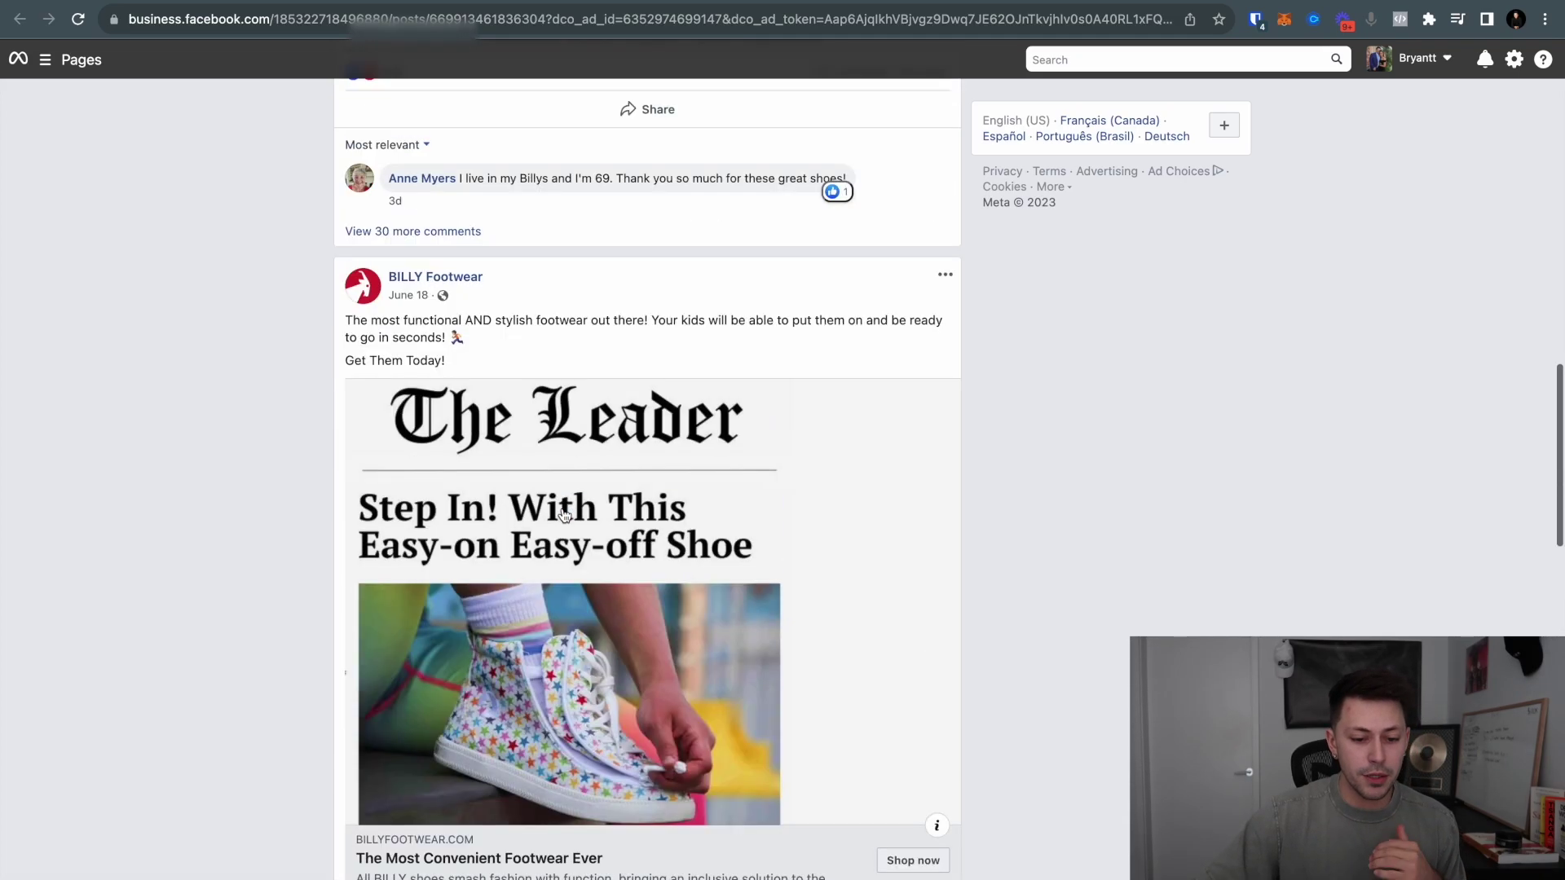
pyautogui.scroll(-20, 563, 512)
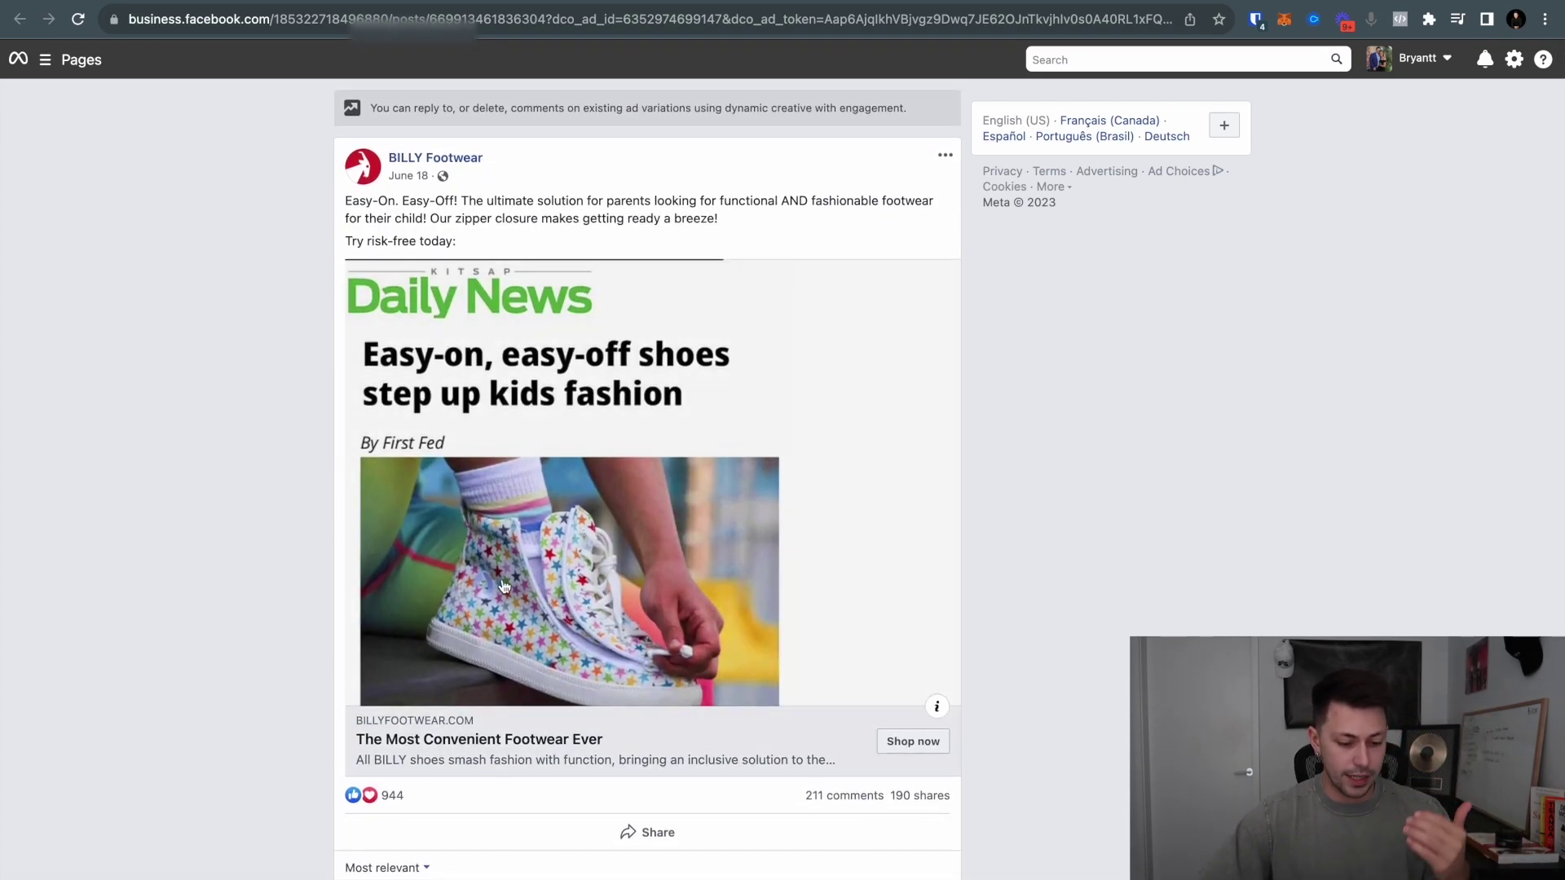
pyautogui.scroll(-10, 503, 590)
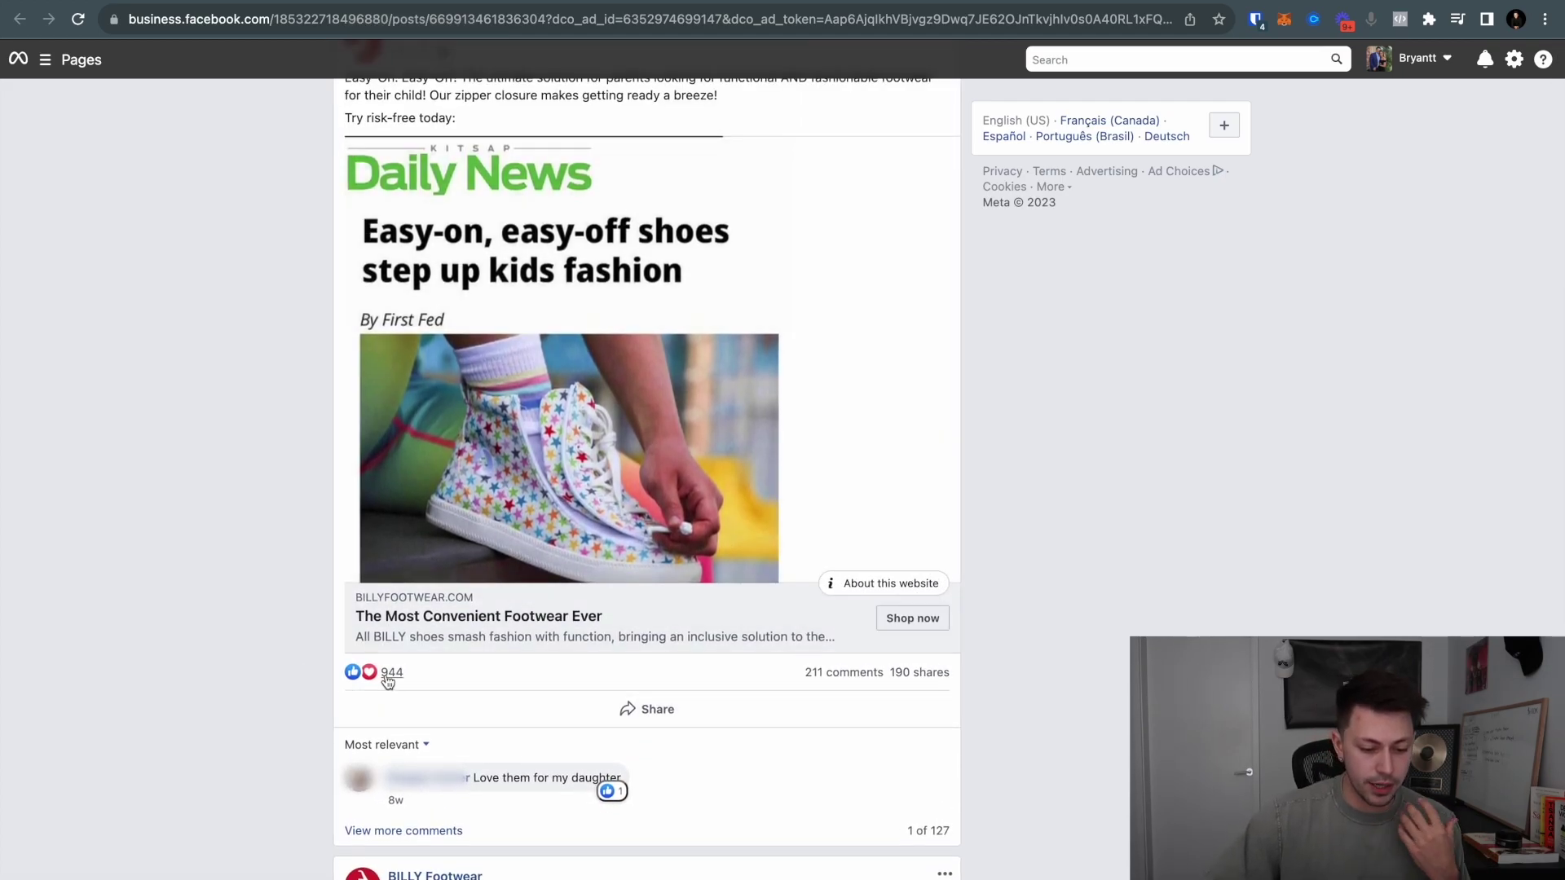
pyautogui.moveTo(389, 681)
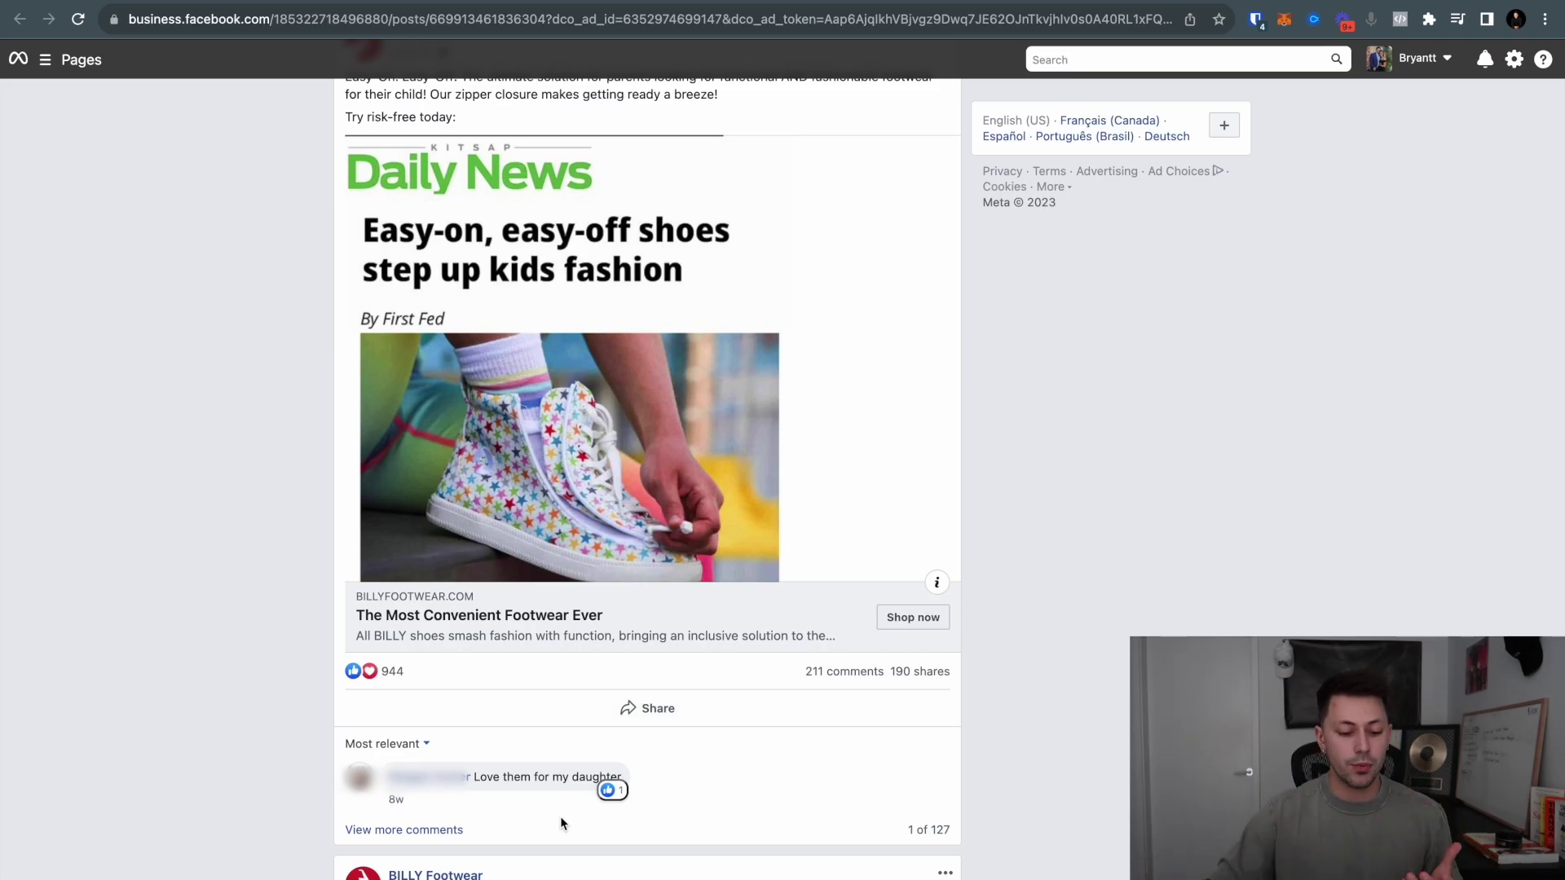
pyautogui.scroll(2, 745, 778)
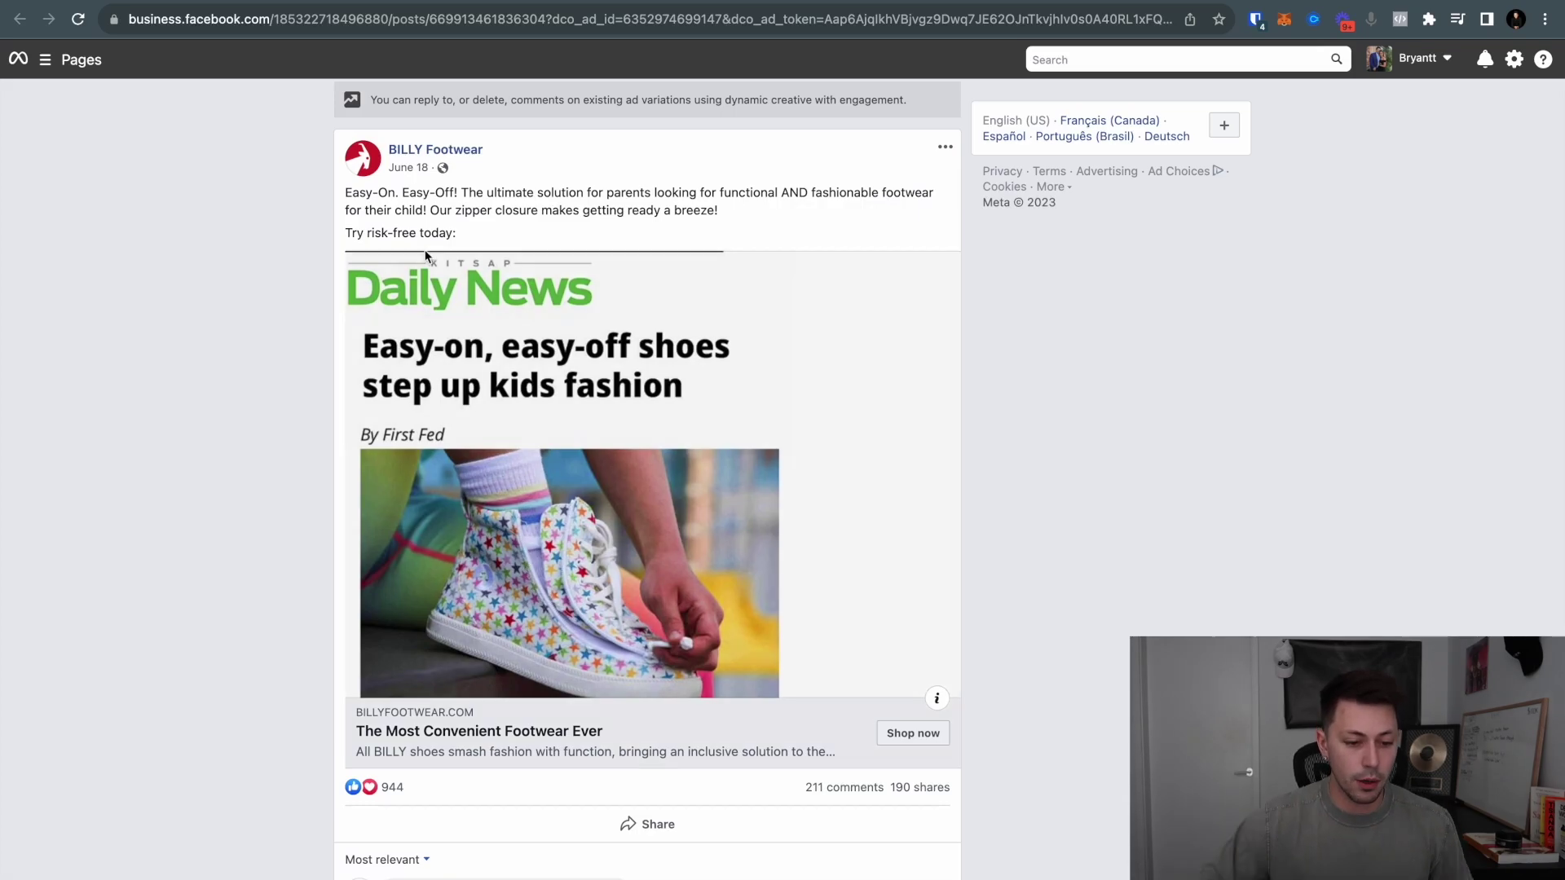
pyautogui.moveTo(416, 177)
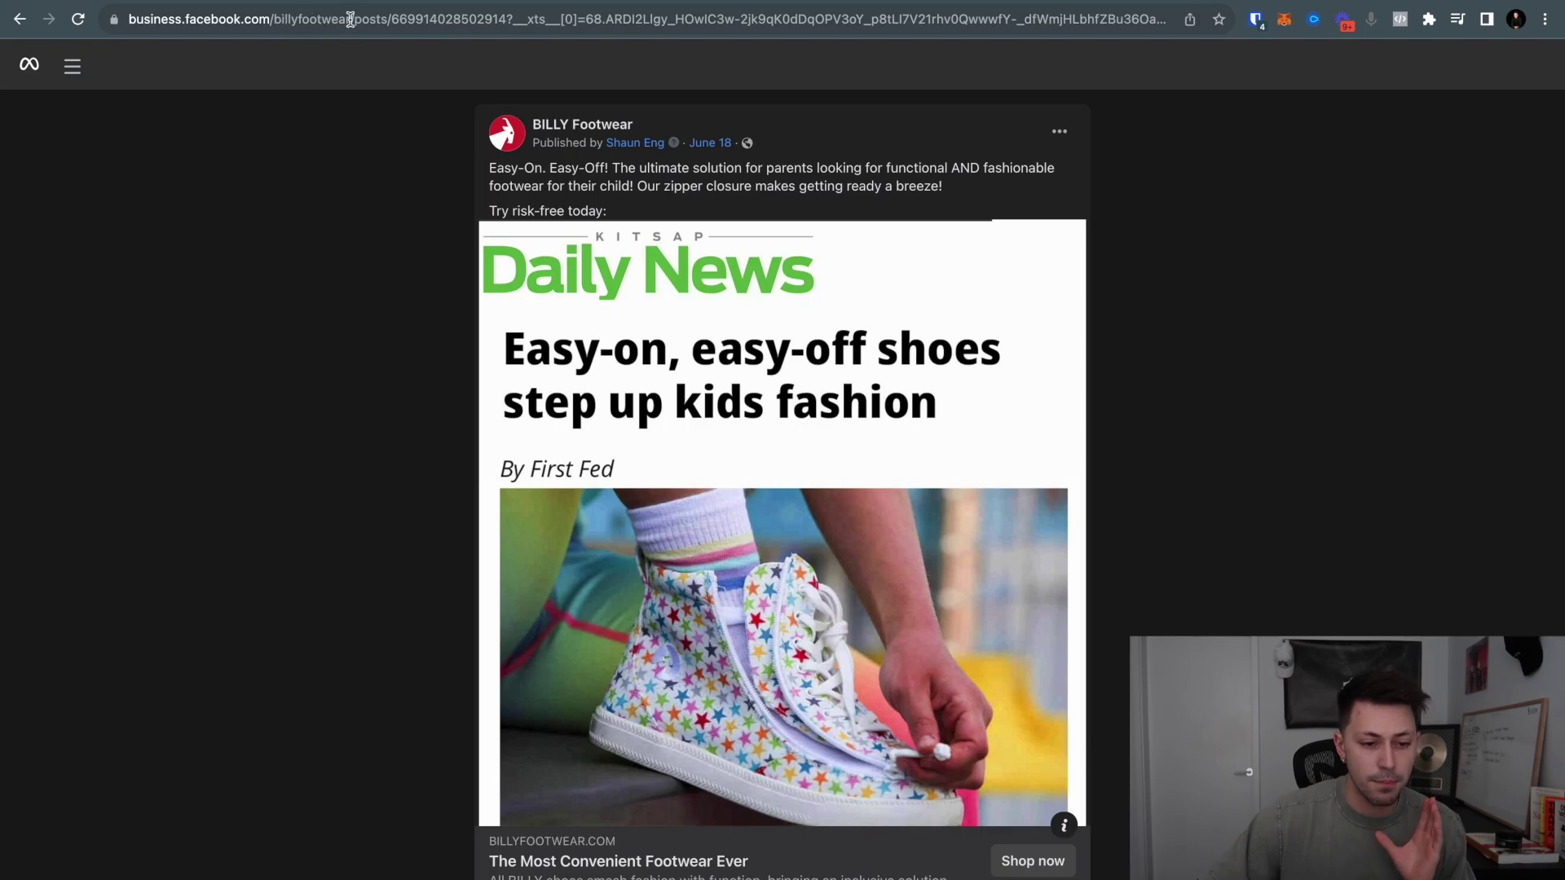
pyautogui.doubleClick(465, 23)
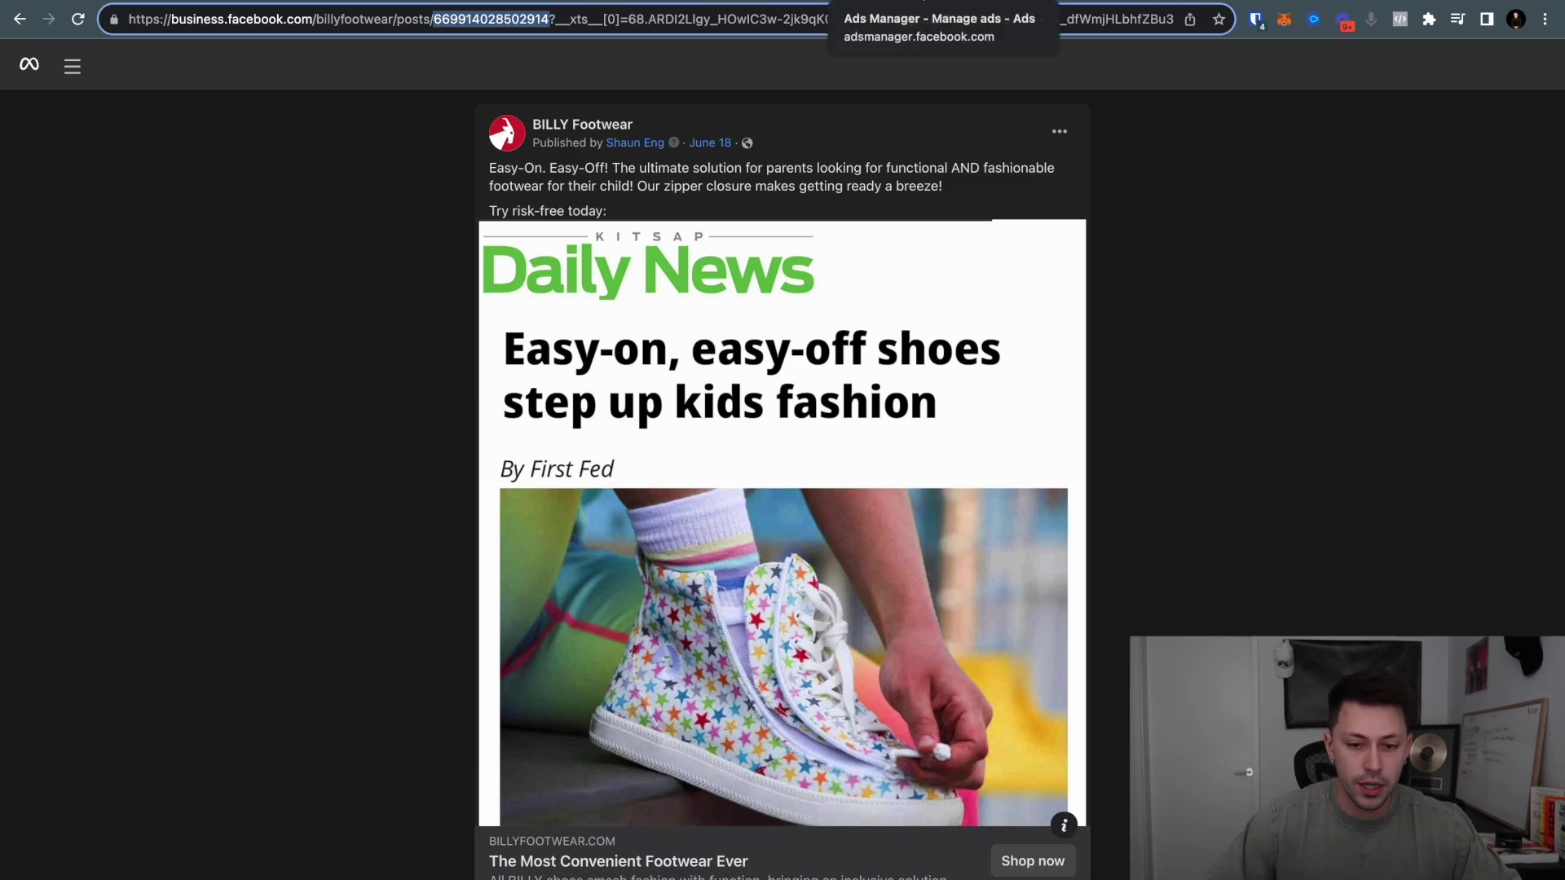
pyautogui.click(905, 2)
pyautogui.click(1028, 102)
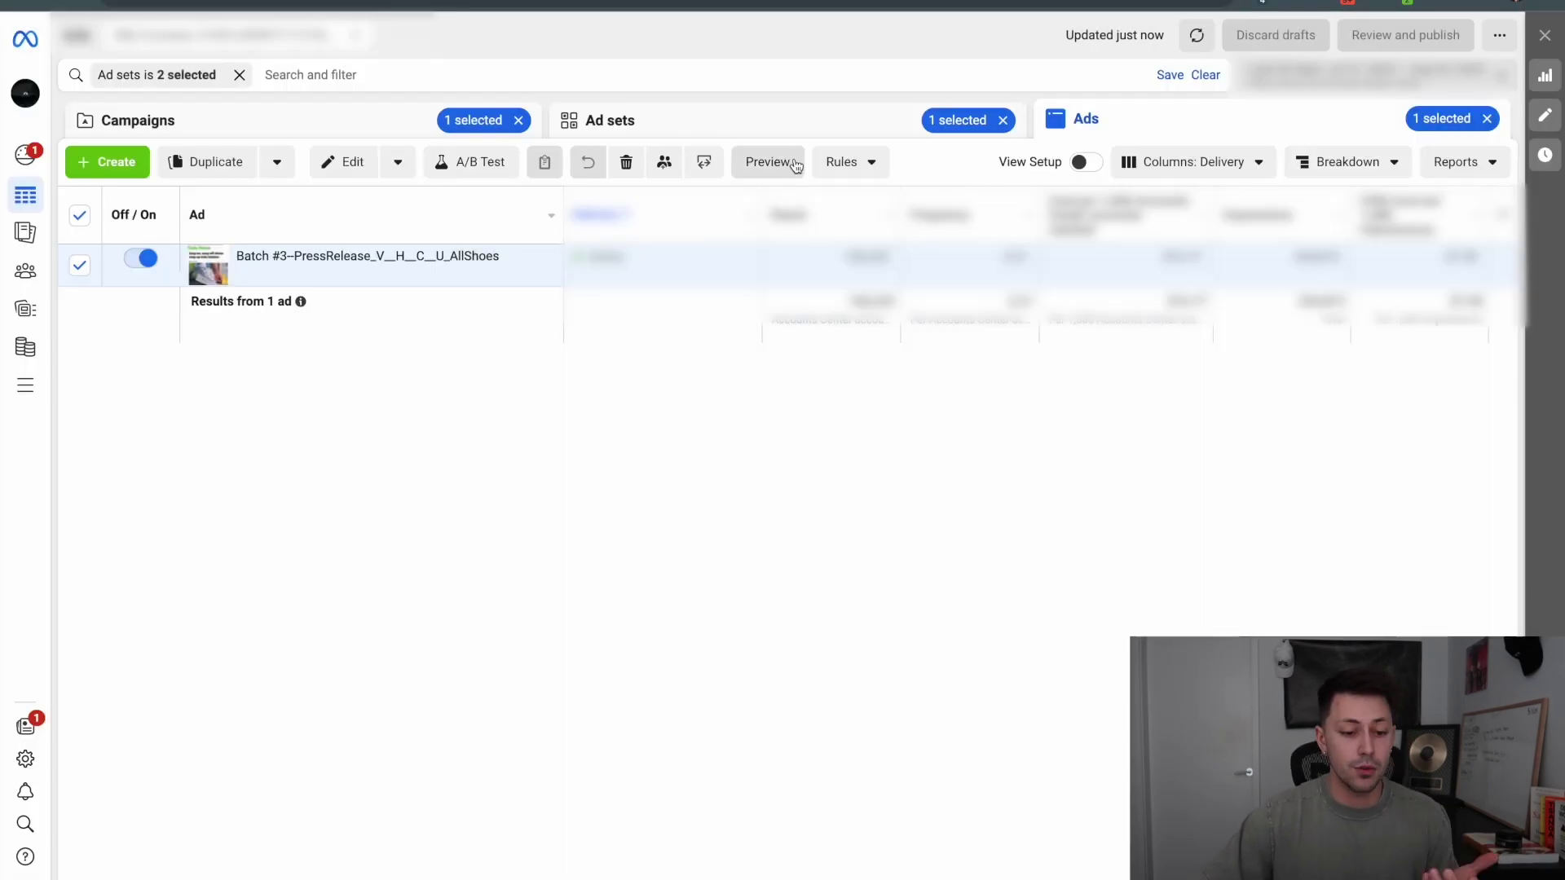
pyautogui.hotkey('ctrl', 'Tab')
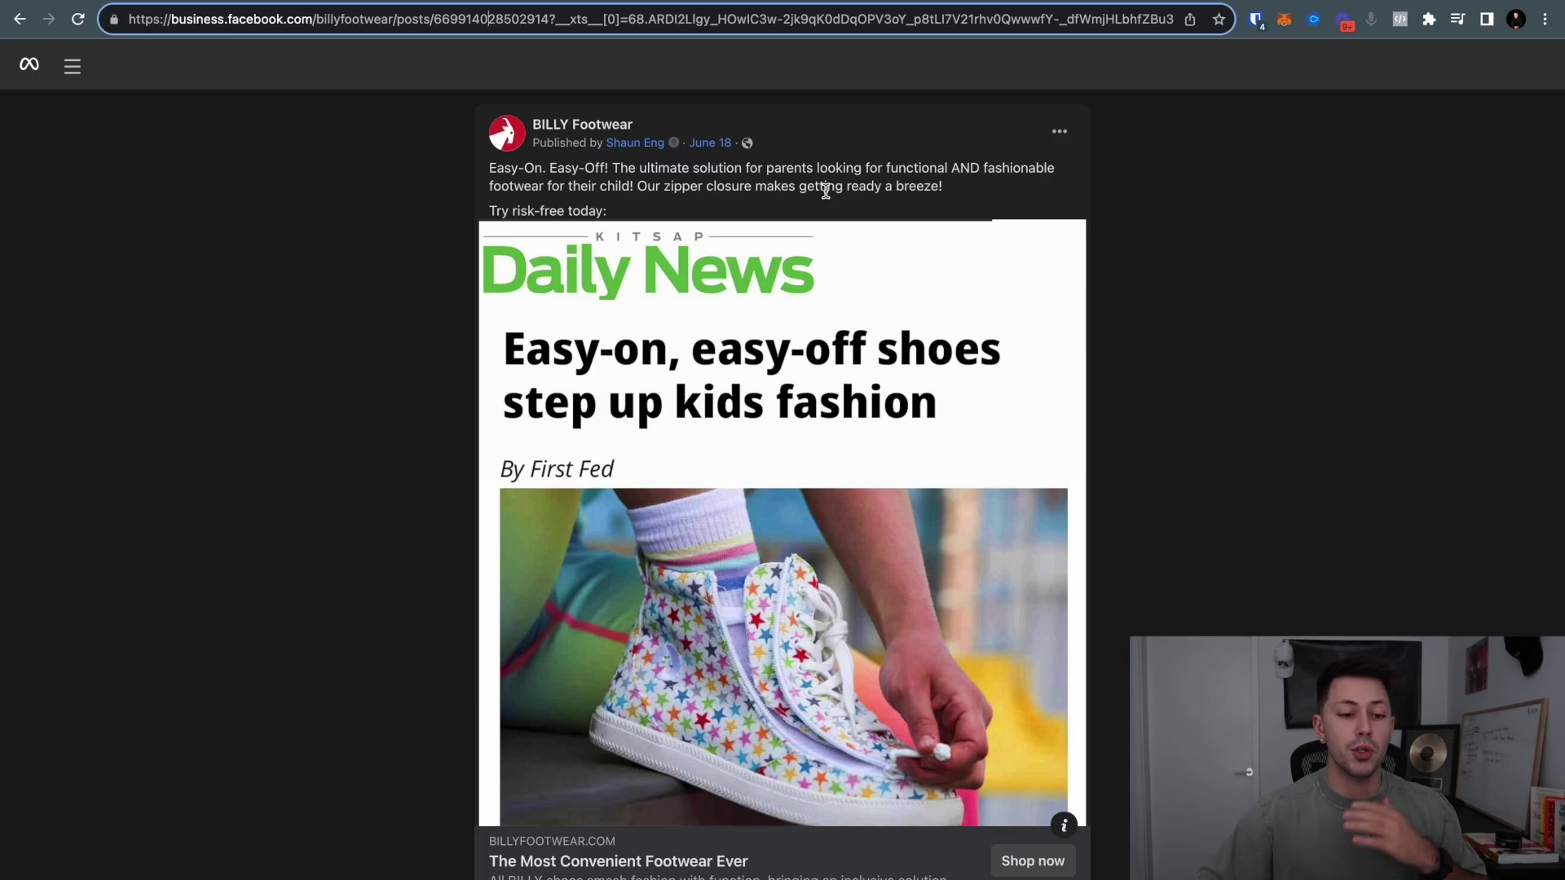
pyautogui.hotkey('ctrl', 'shift', 'Tab')
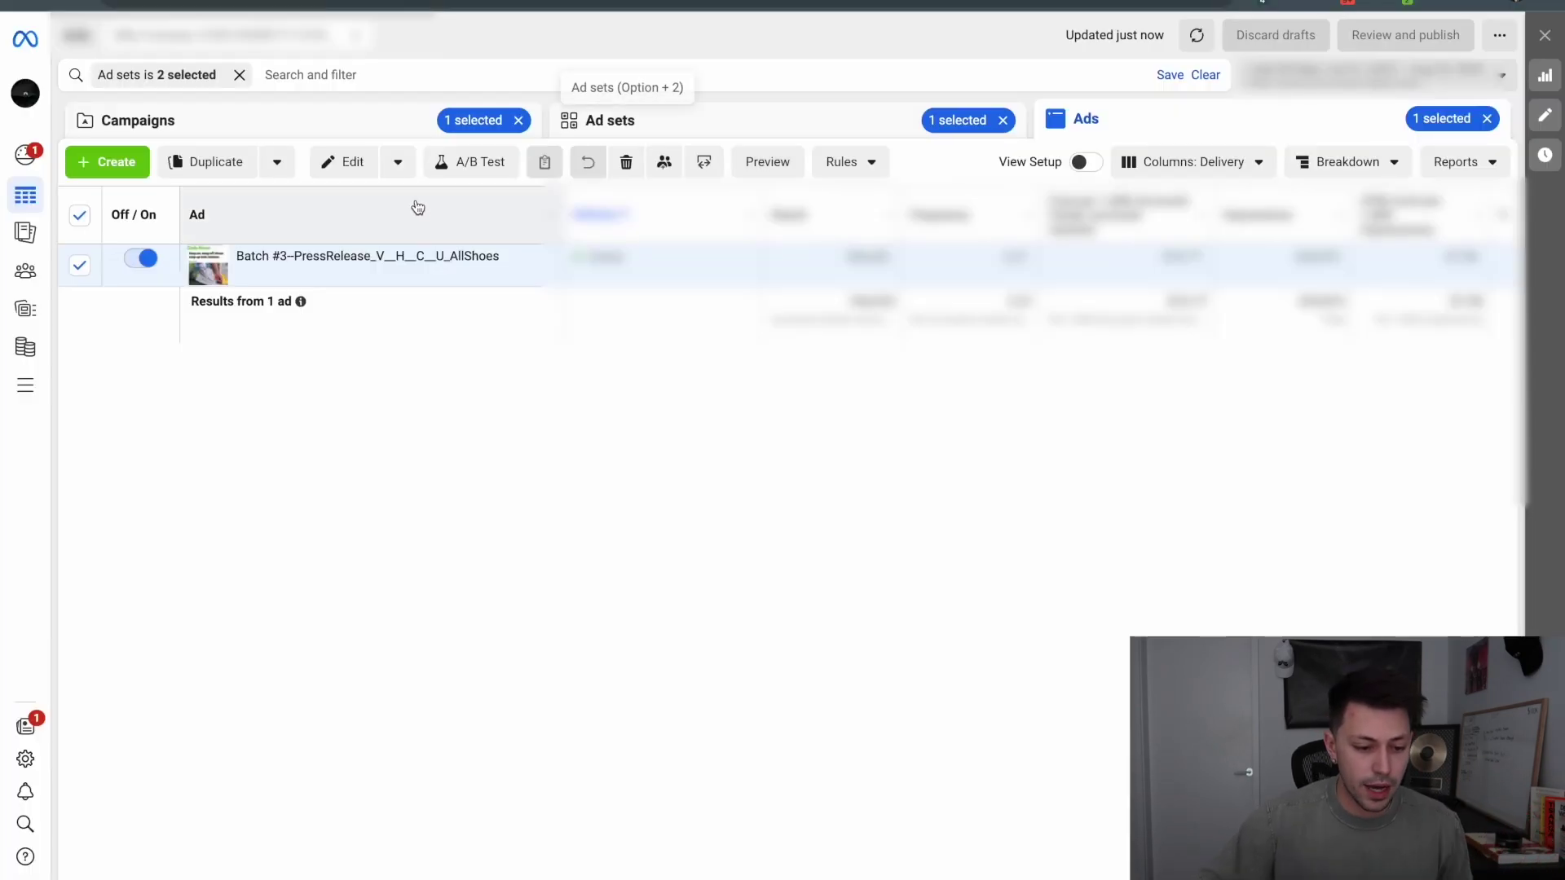
pyautogui.click(604, 129)
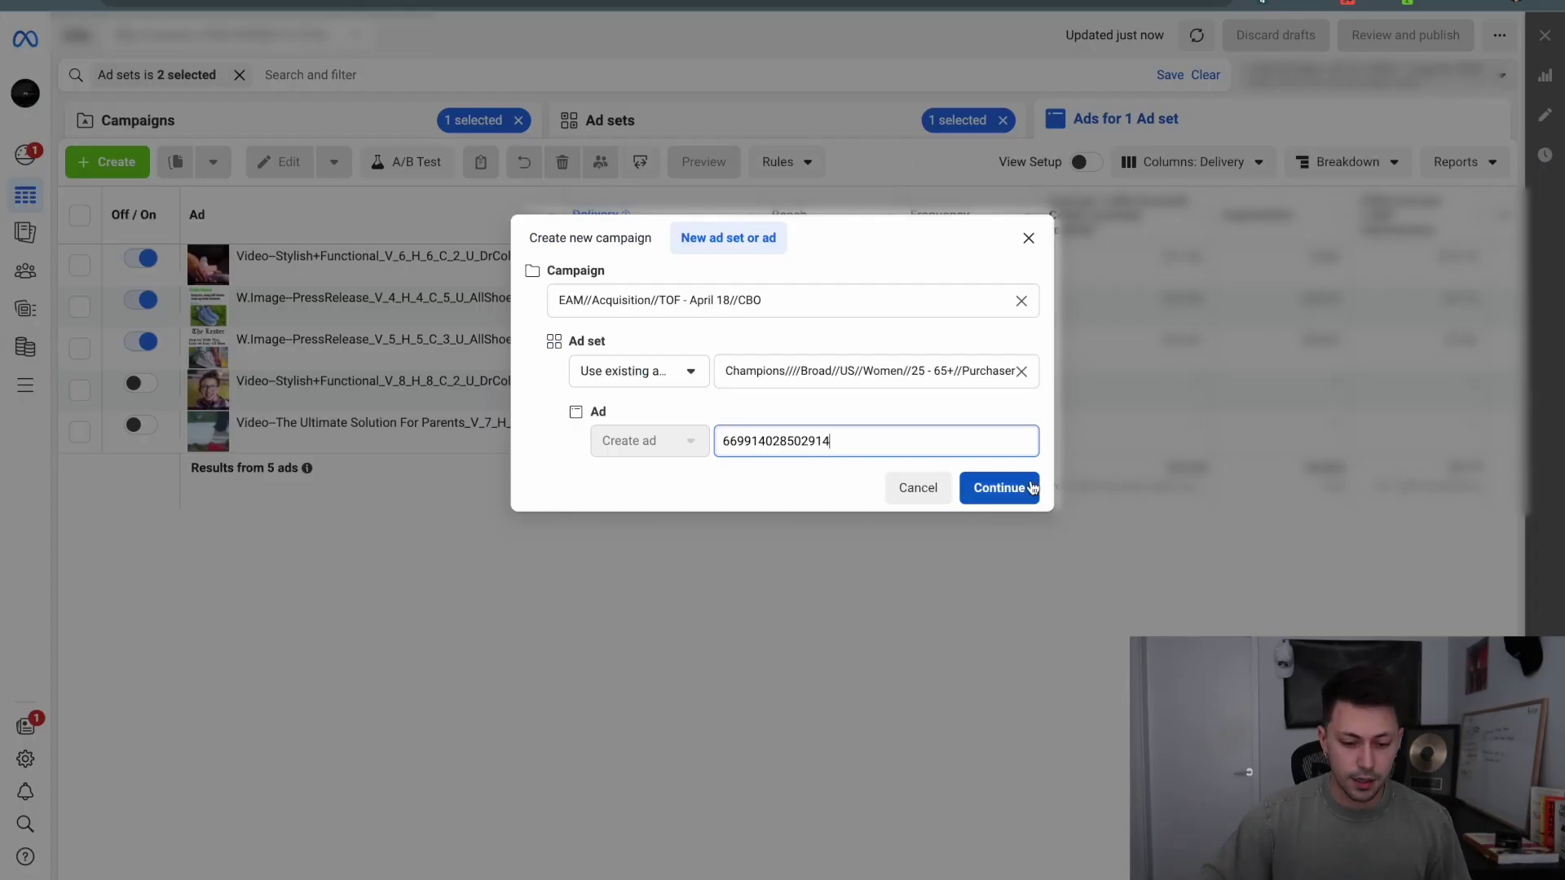
pyautogui.click(999, 487)
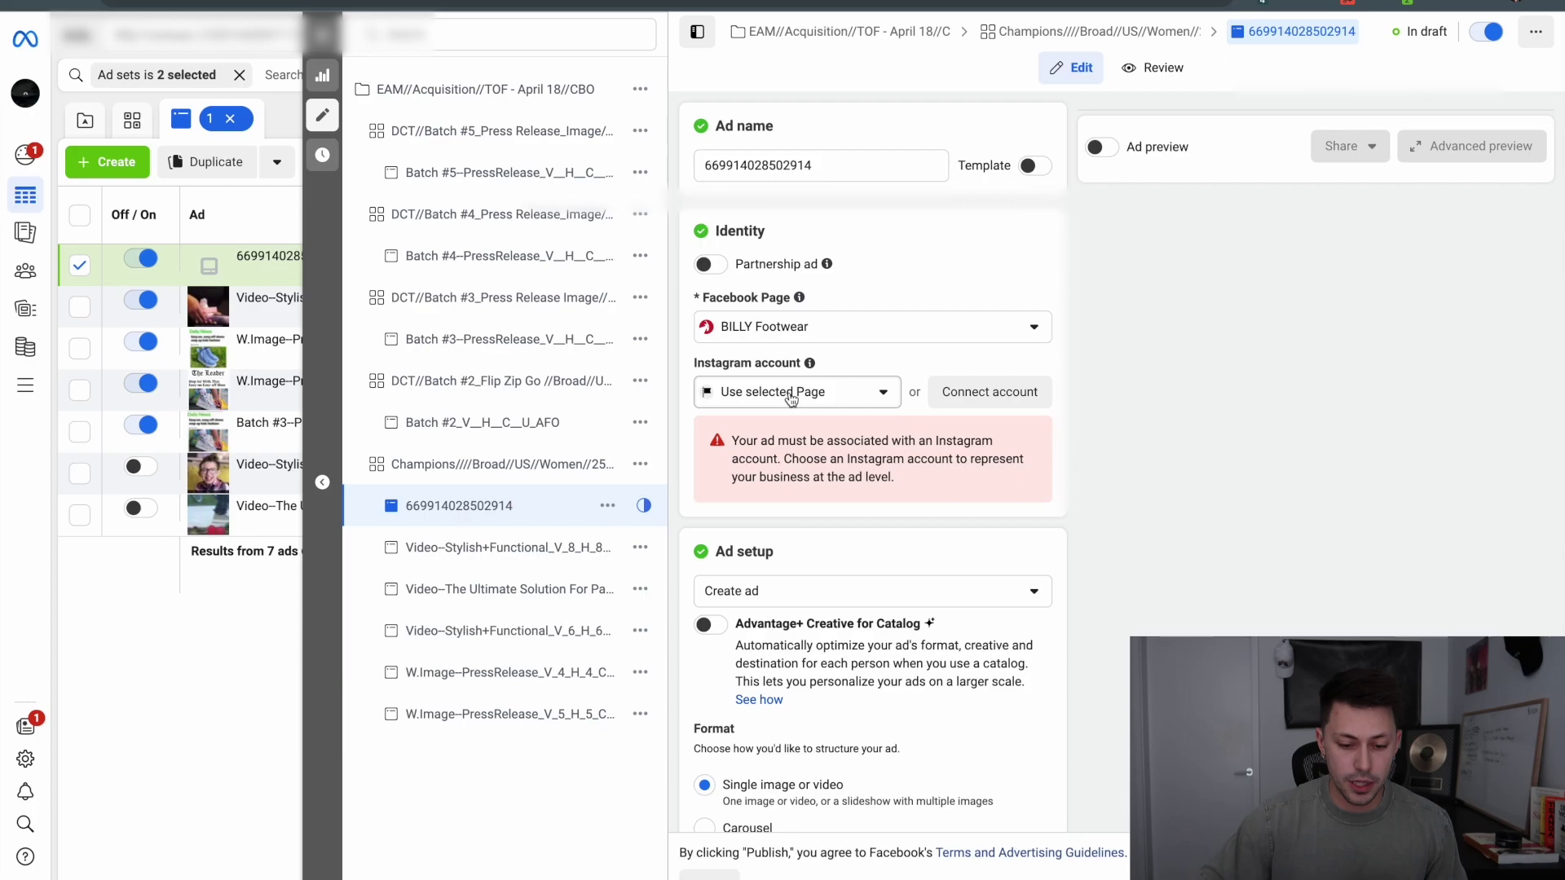
pyautogui.click(817, 507)
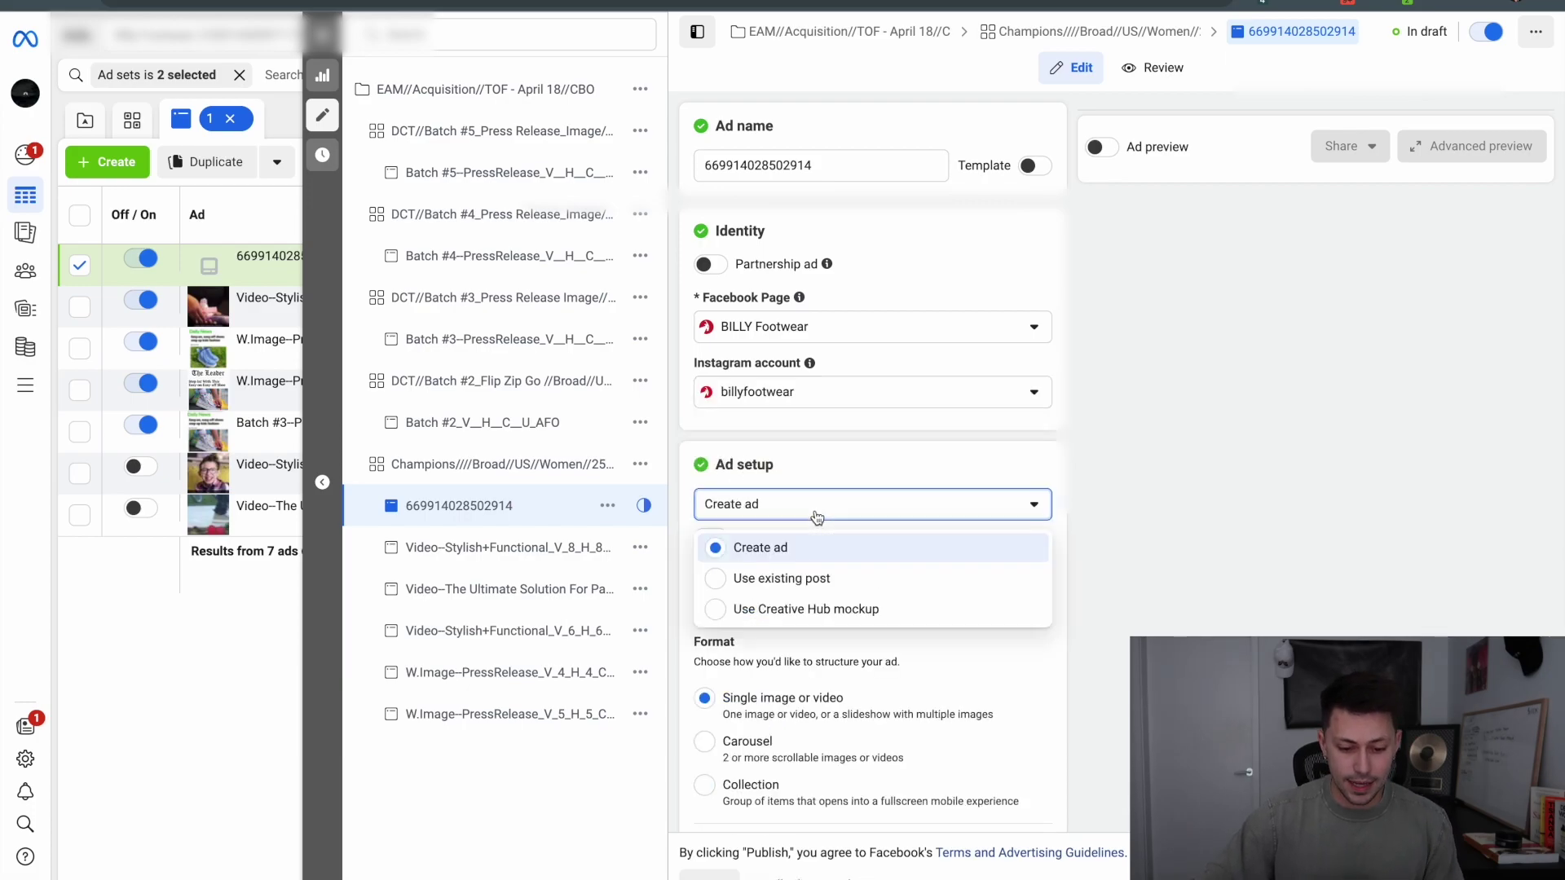
pyautogui.click(758, 579)
pyautogui.scroll(-3, 746, 590)
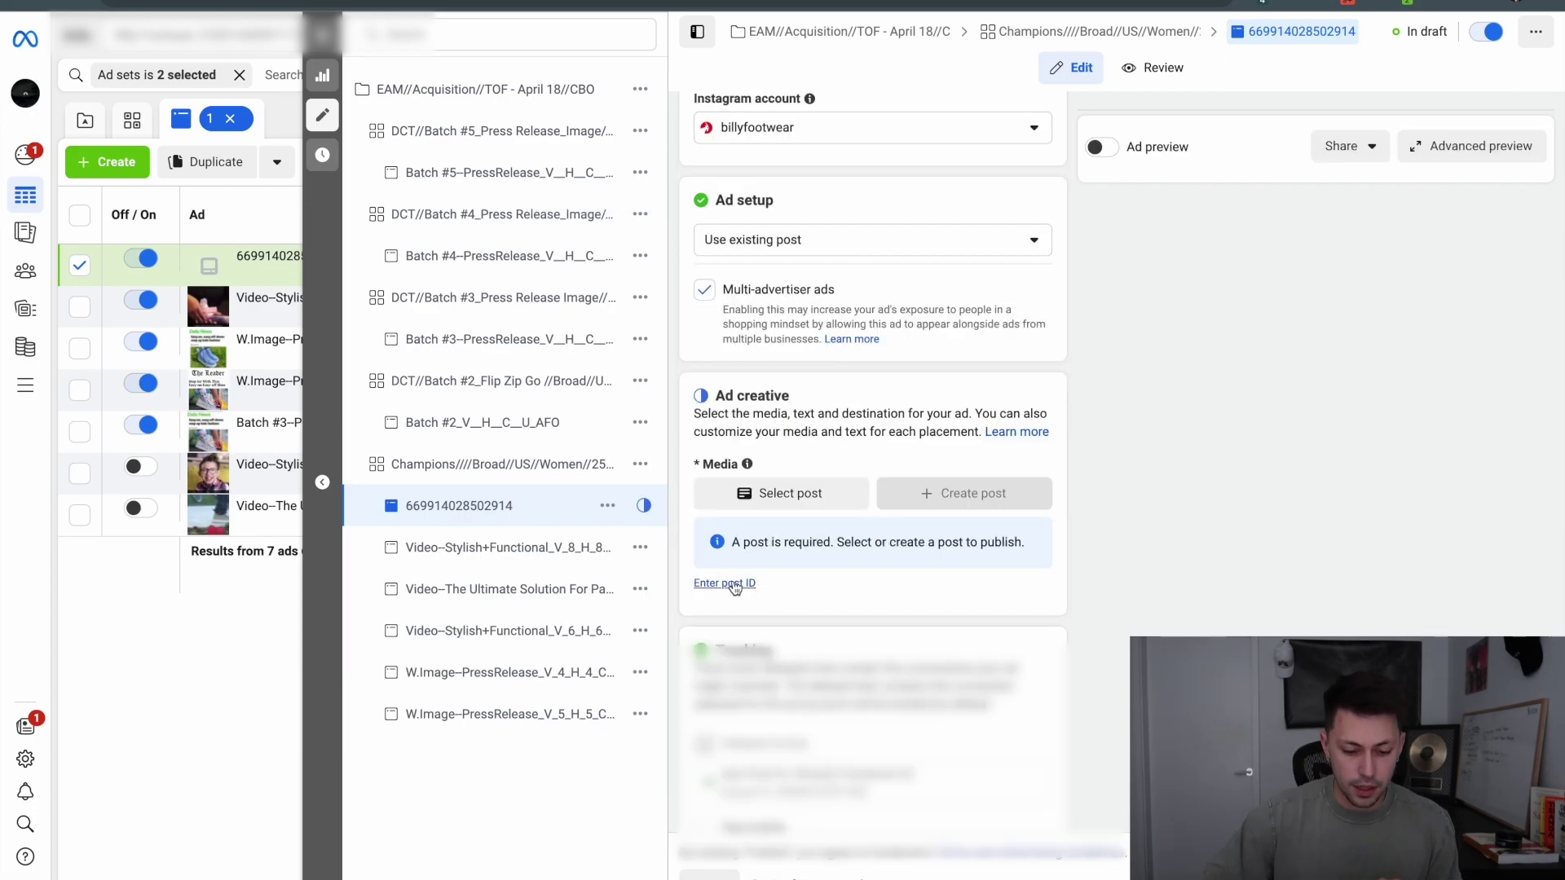
pyautogui.click(730, 590)
pyautogui.click(747, 614)
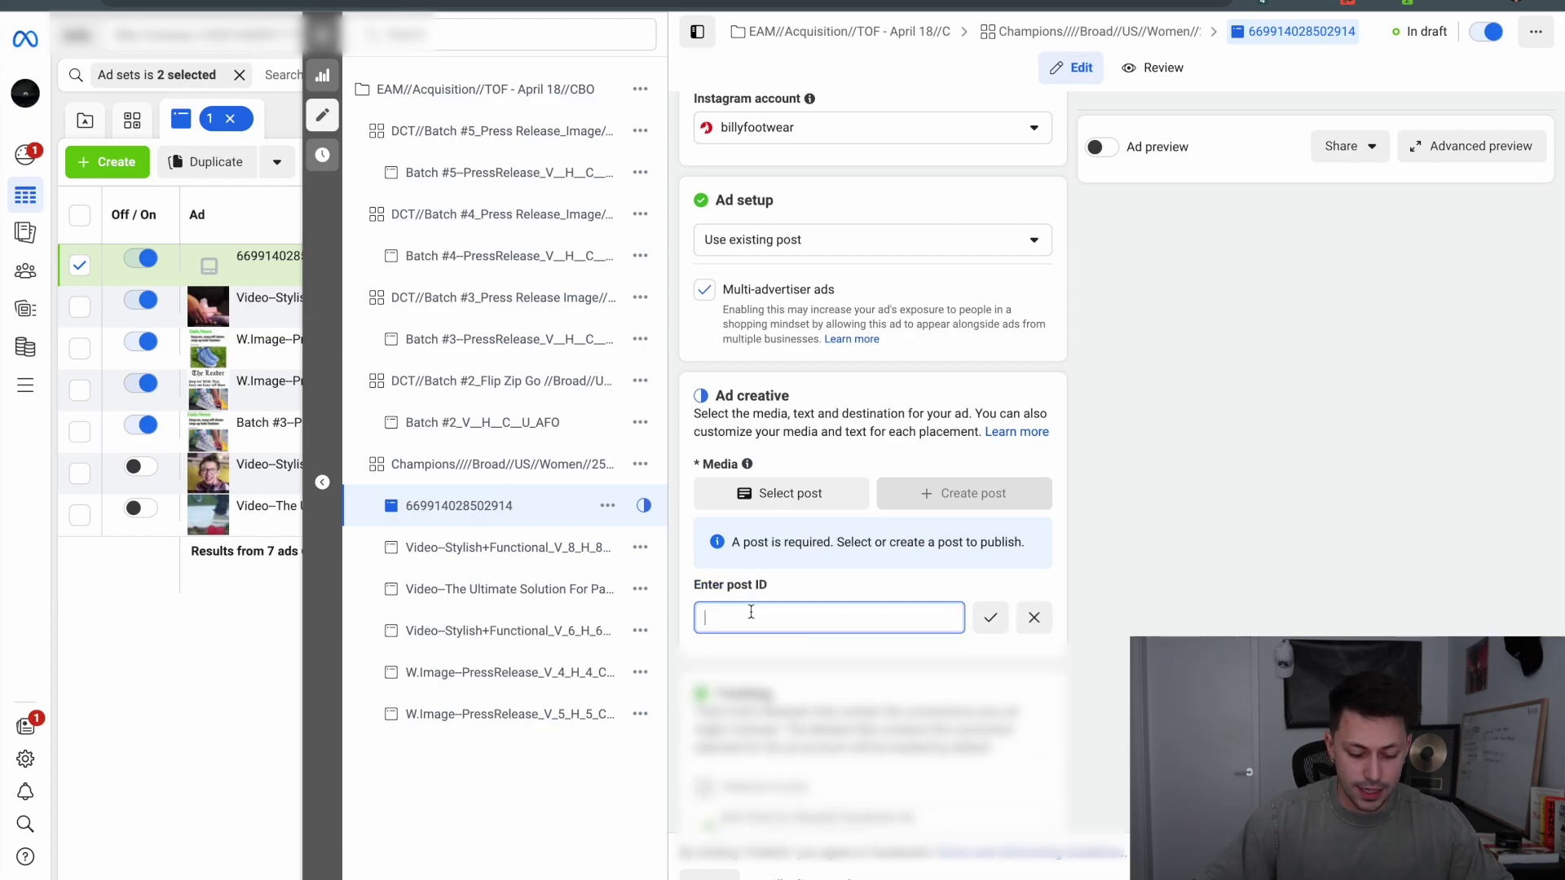
pyautogui.hotkey('ctrl', 'v')
pyautogui.click(990, 620)
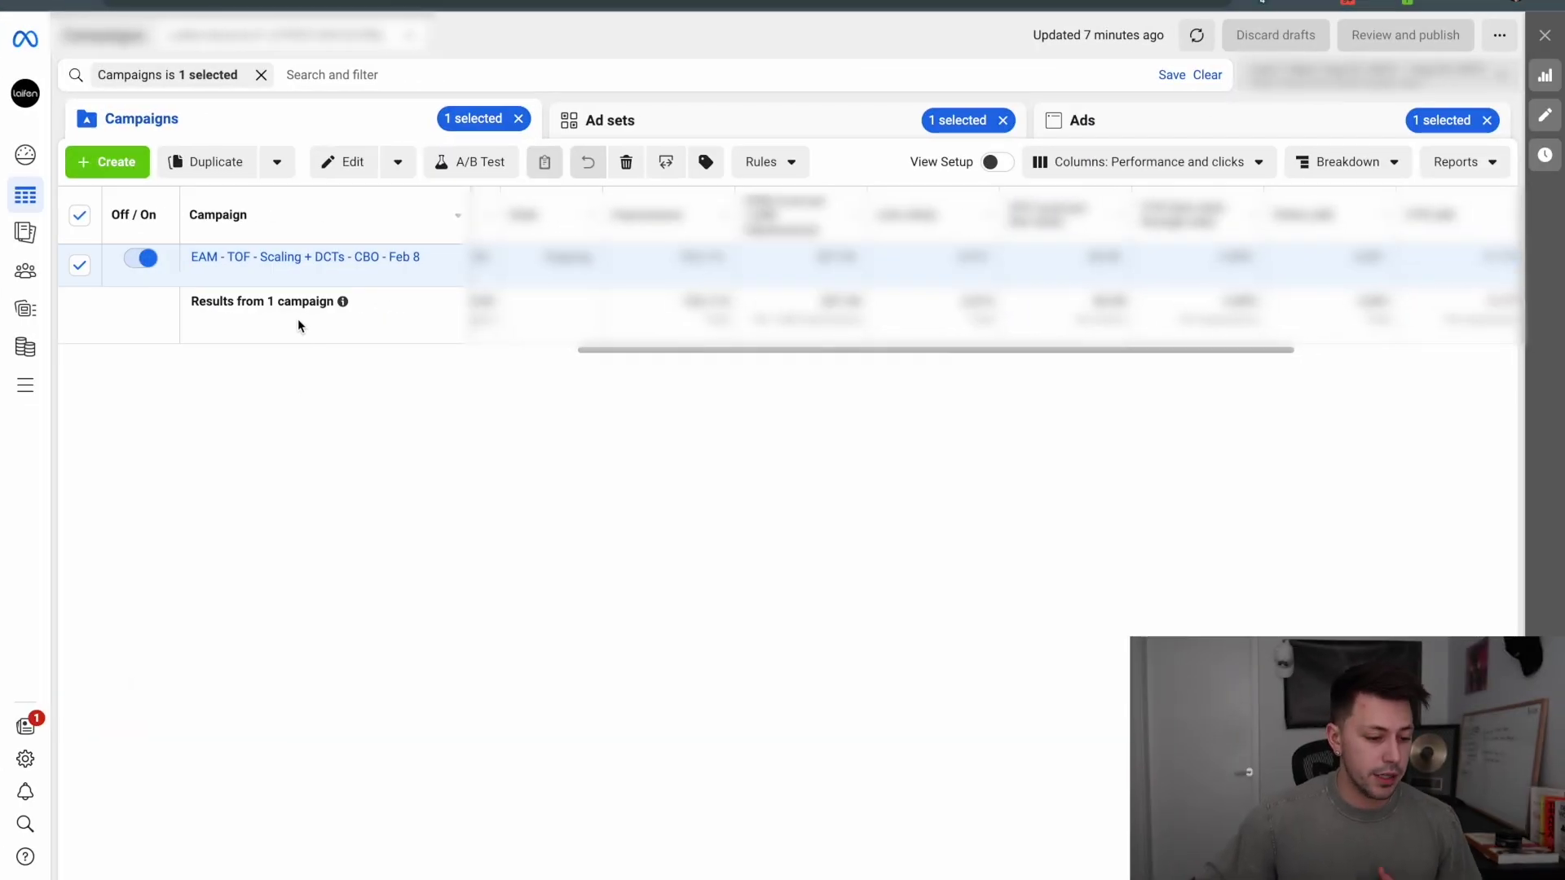
# Open the Batch 41 DCT Videos ad in the Feb 8 campaign as a Facebook post with comments.
pyautogui.click(301, 257)
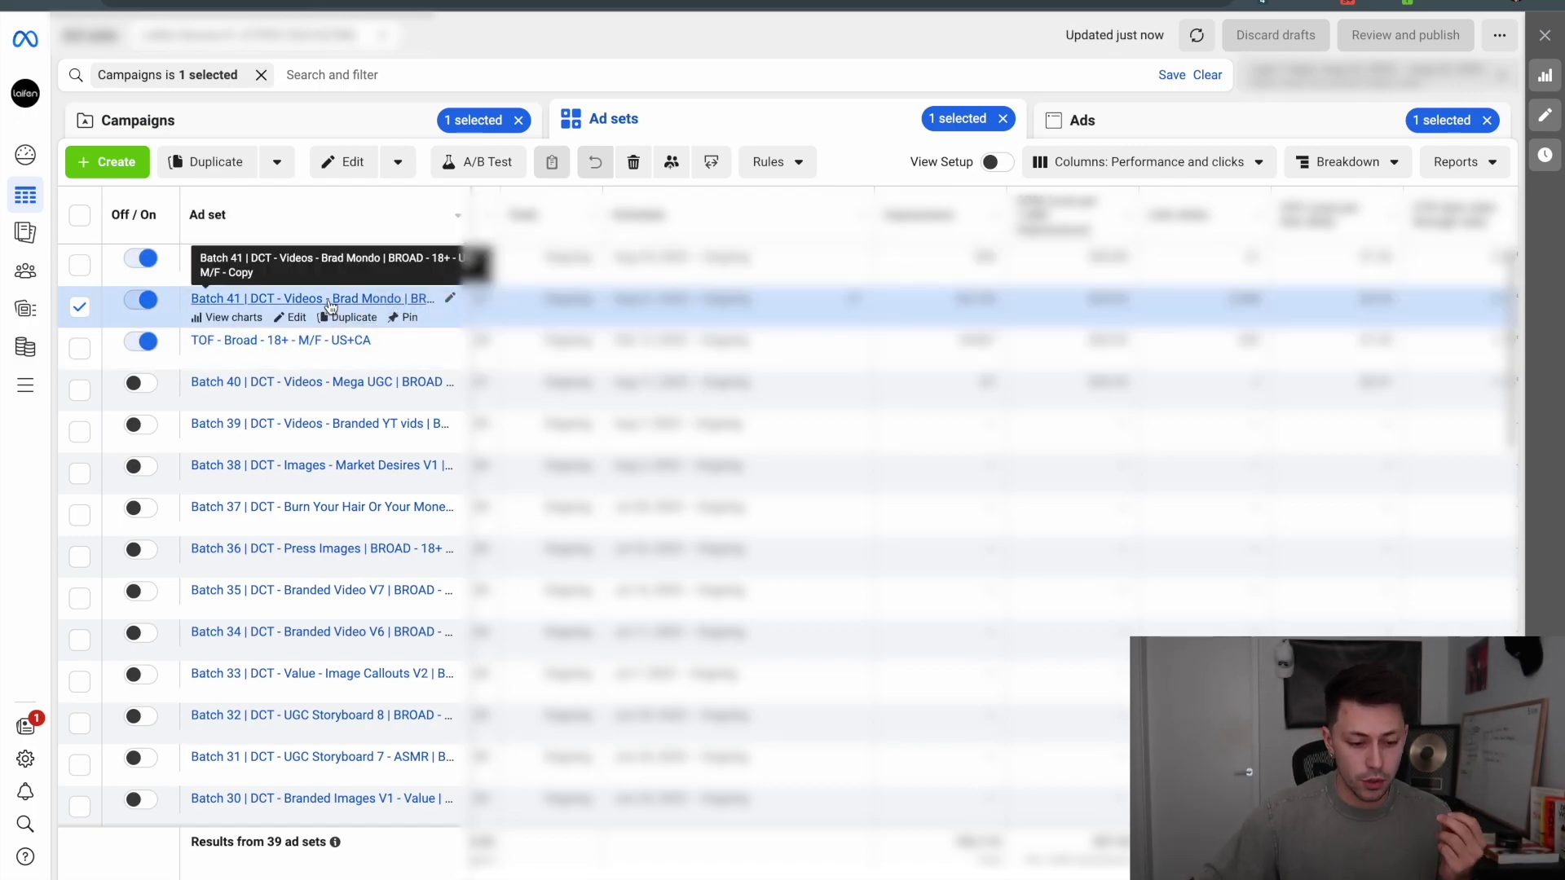
pyautogui.click(330, 300)
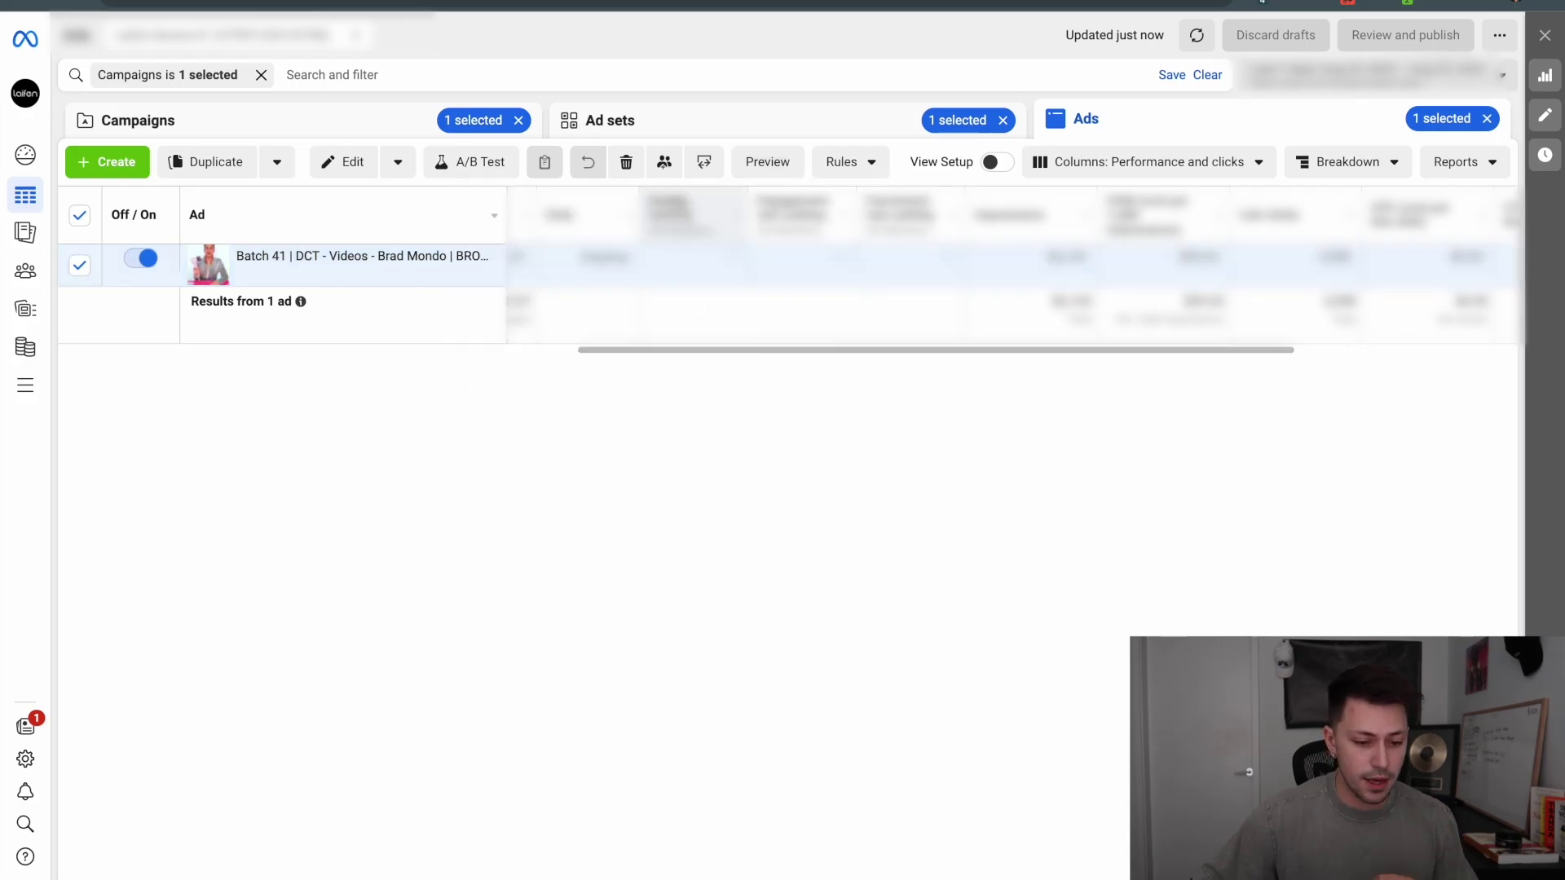
pyautogui.click(779, 166)
pyautogui.click(985, 151)
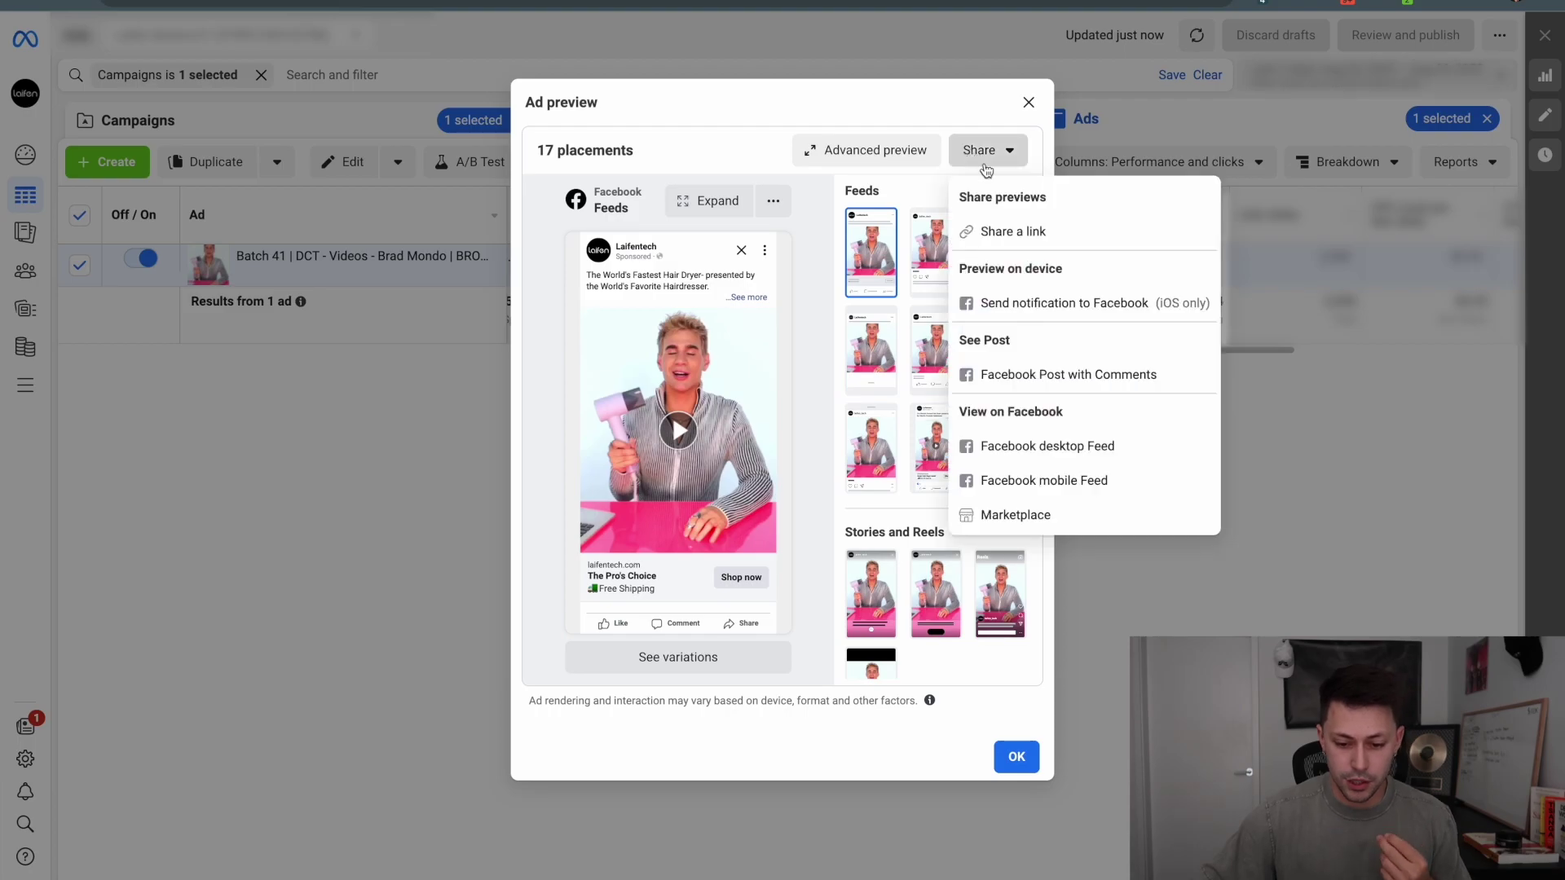
pyautogui.click(1045, 374)
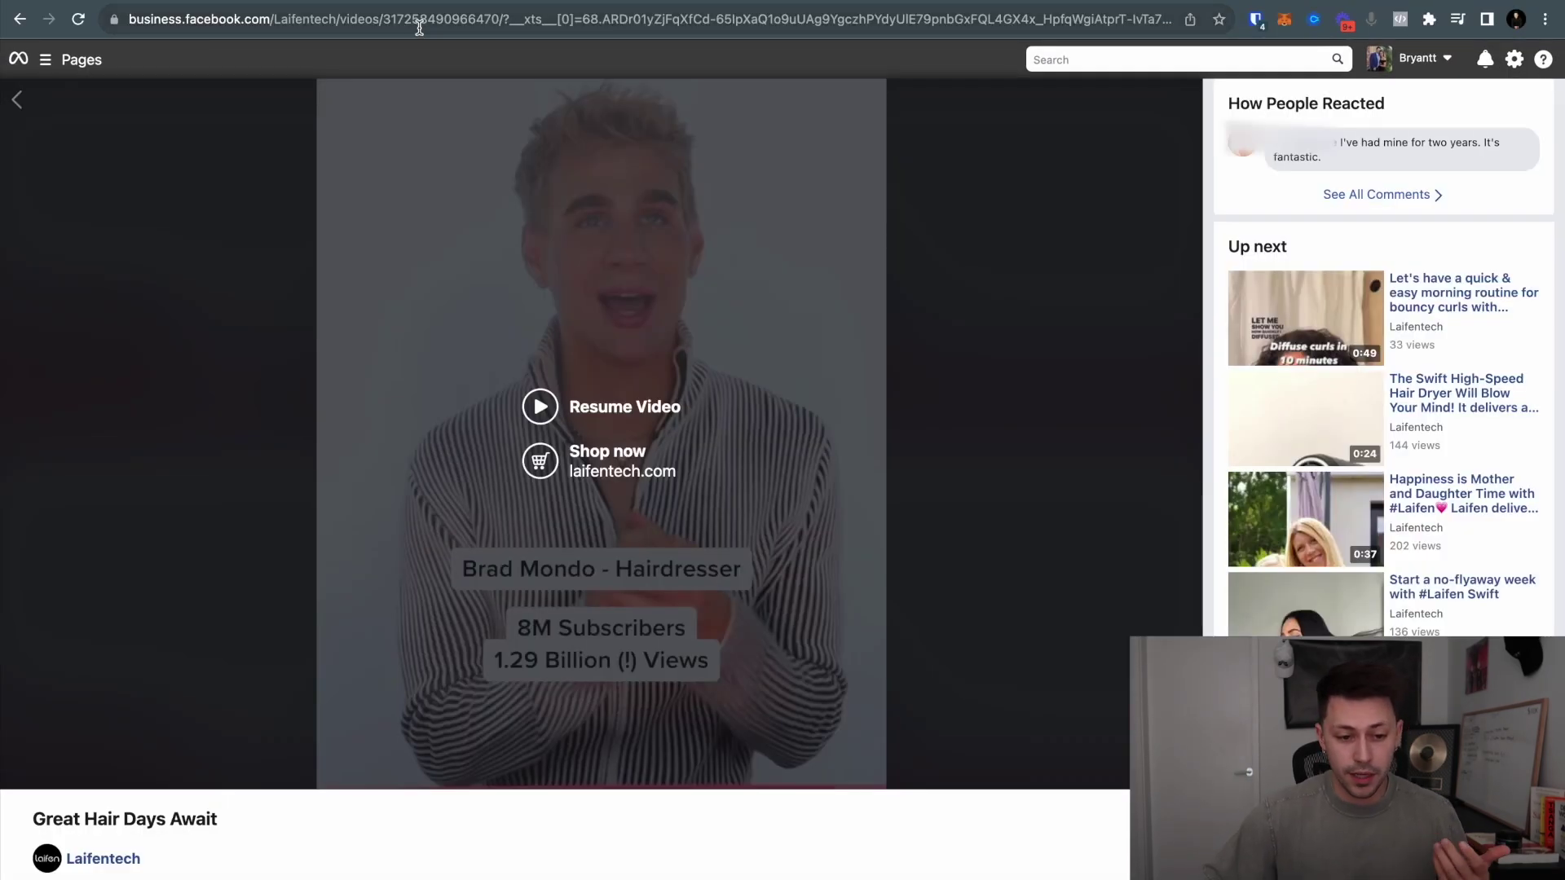
pyautogui.click(419, 25)
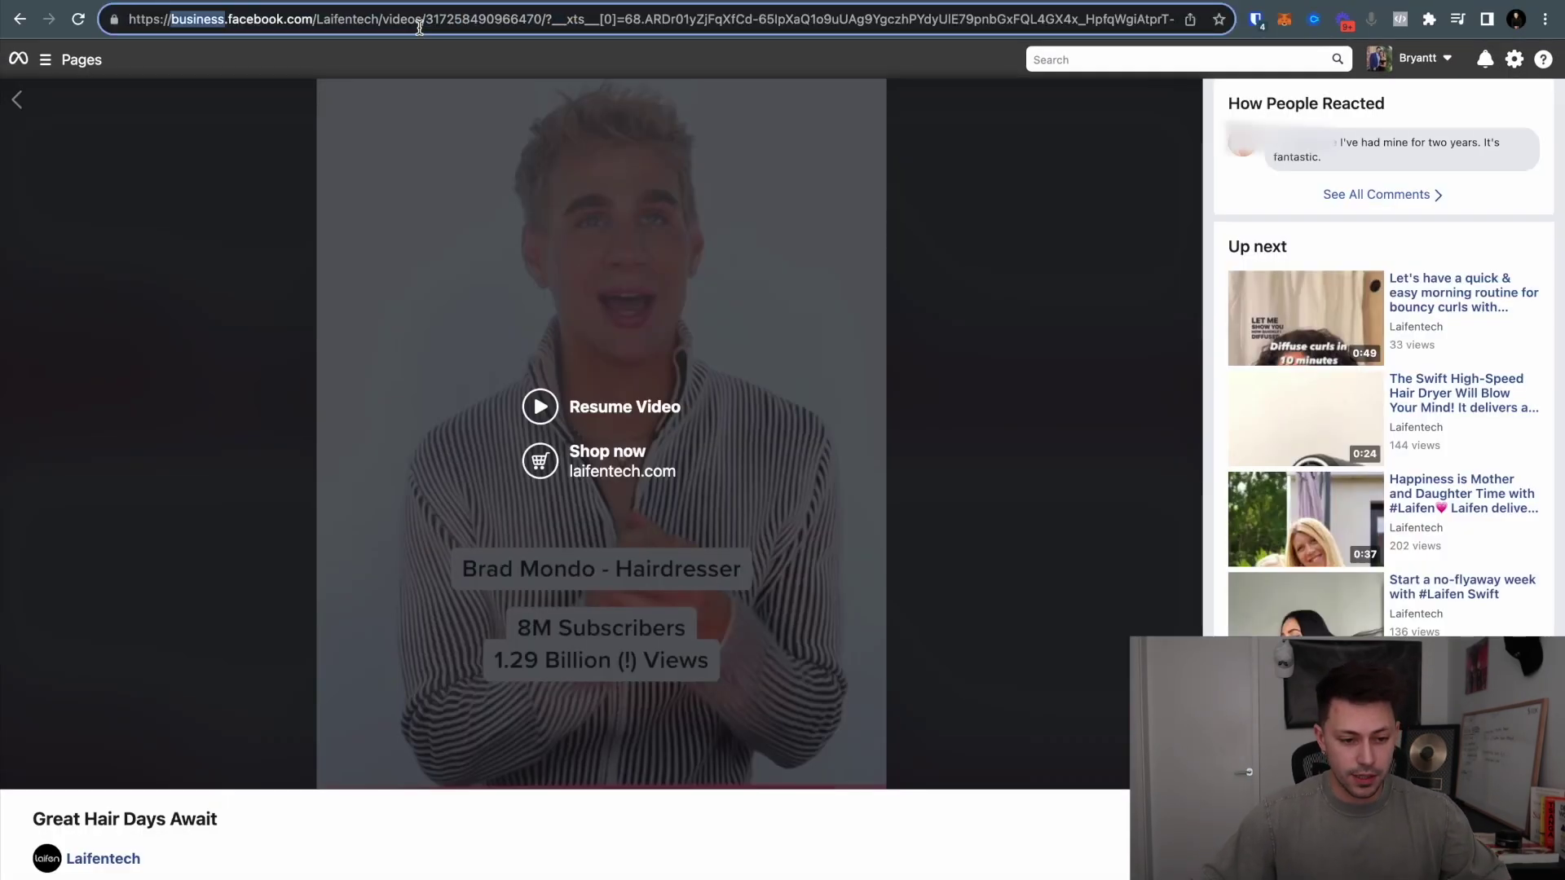
pyautogui.doubleClick(436, 21)
pyautogui.press('super+c')
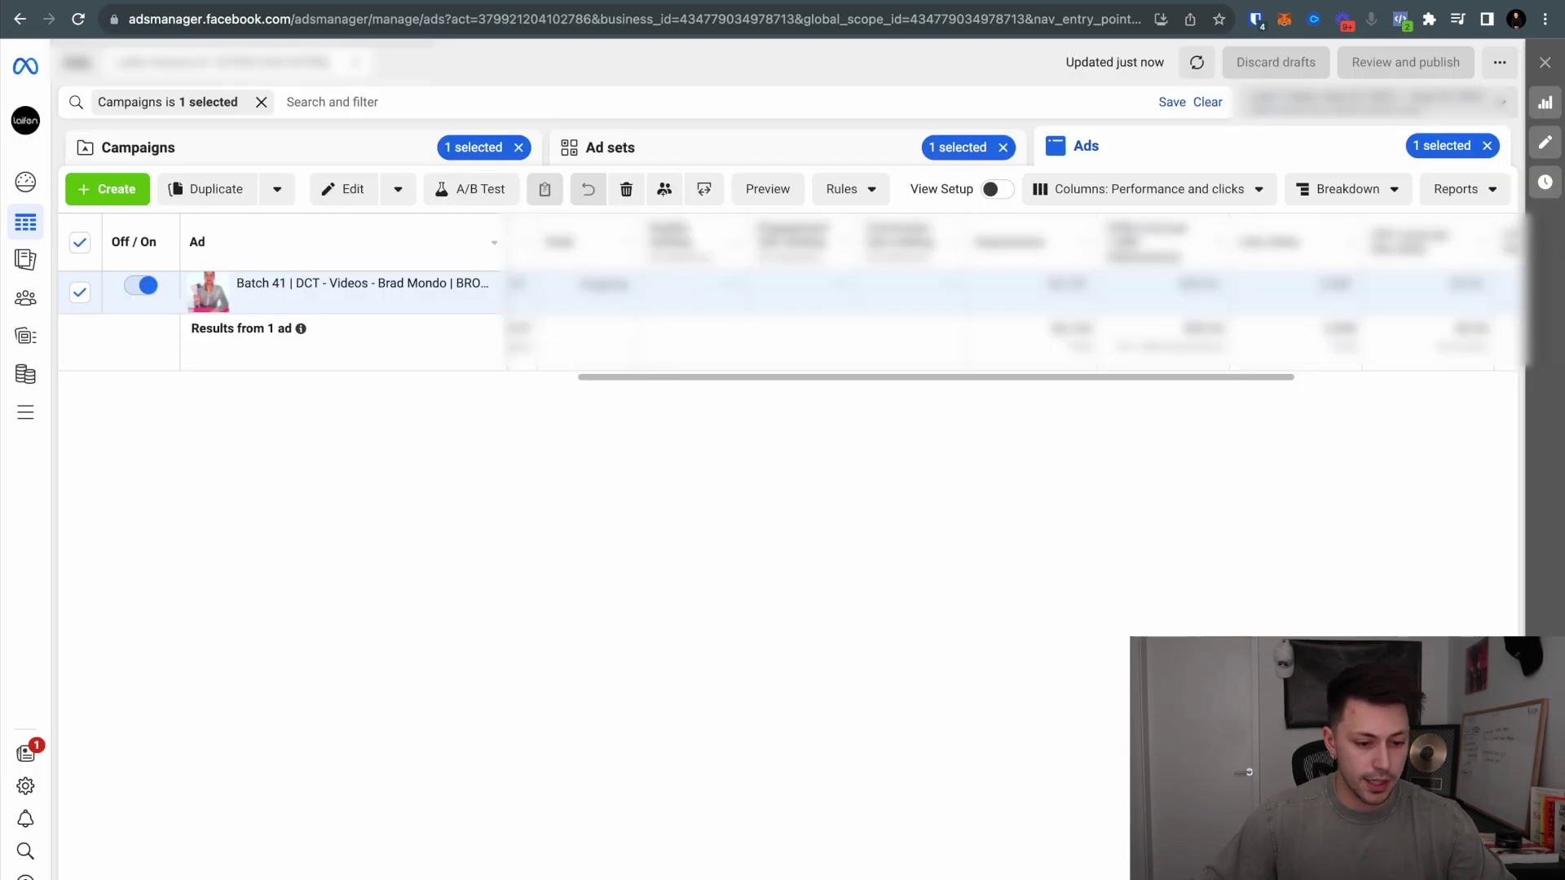
pyautogui.click(600, 153)
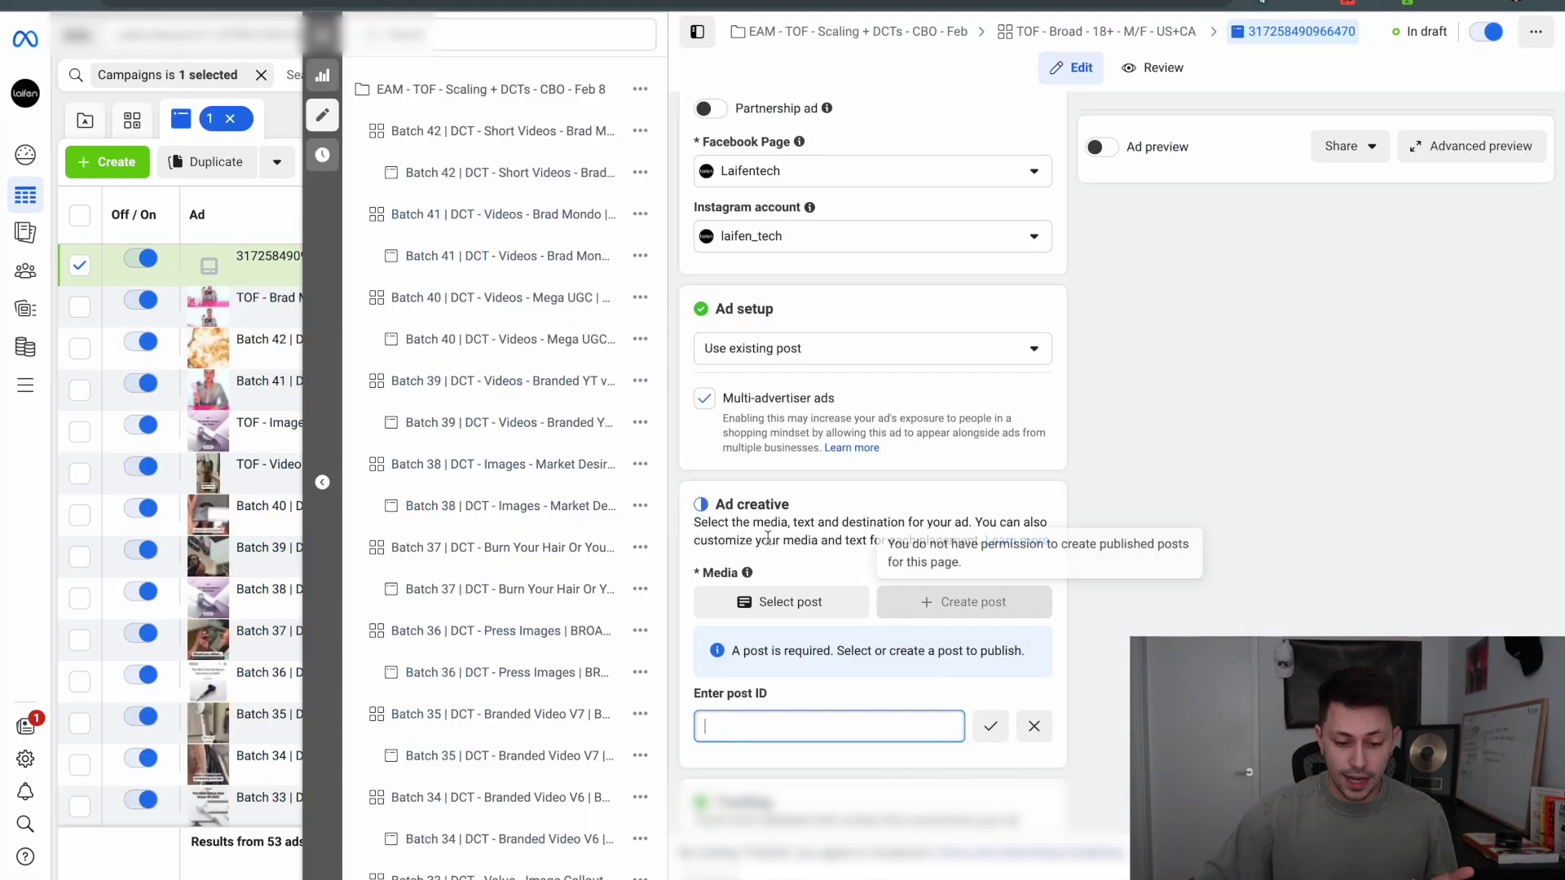
pyautogui.press('super+v')
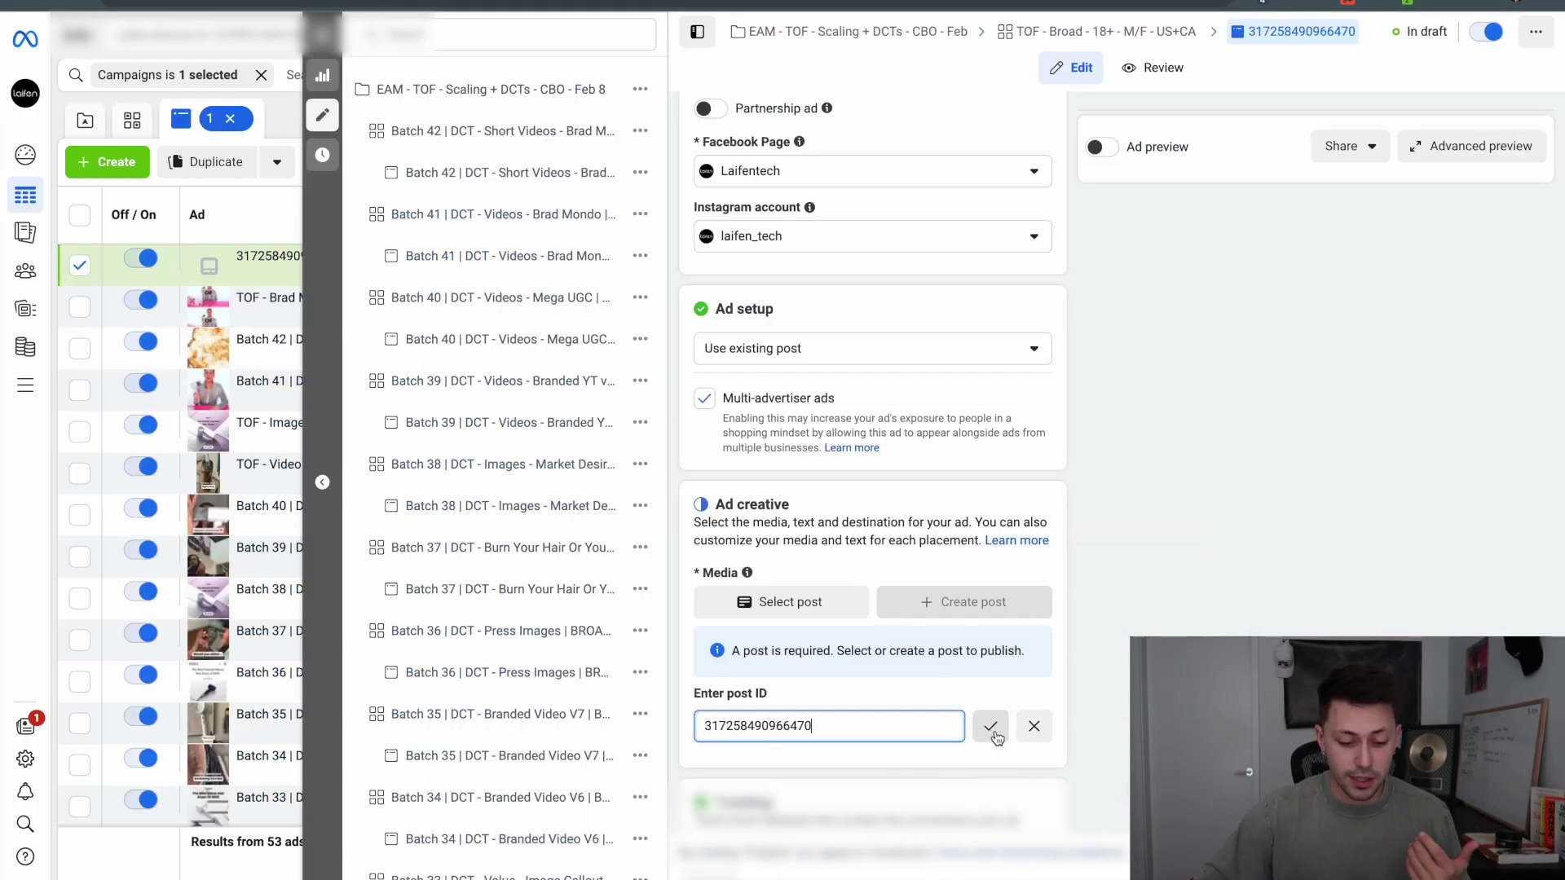
pyautogui.click(992, 726)
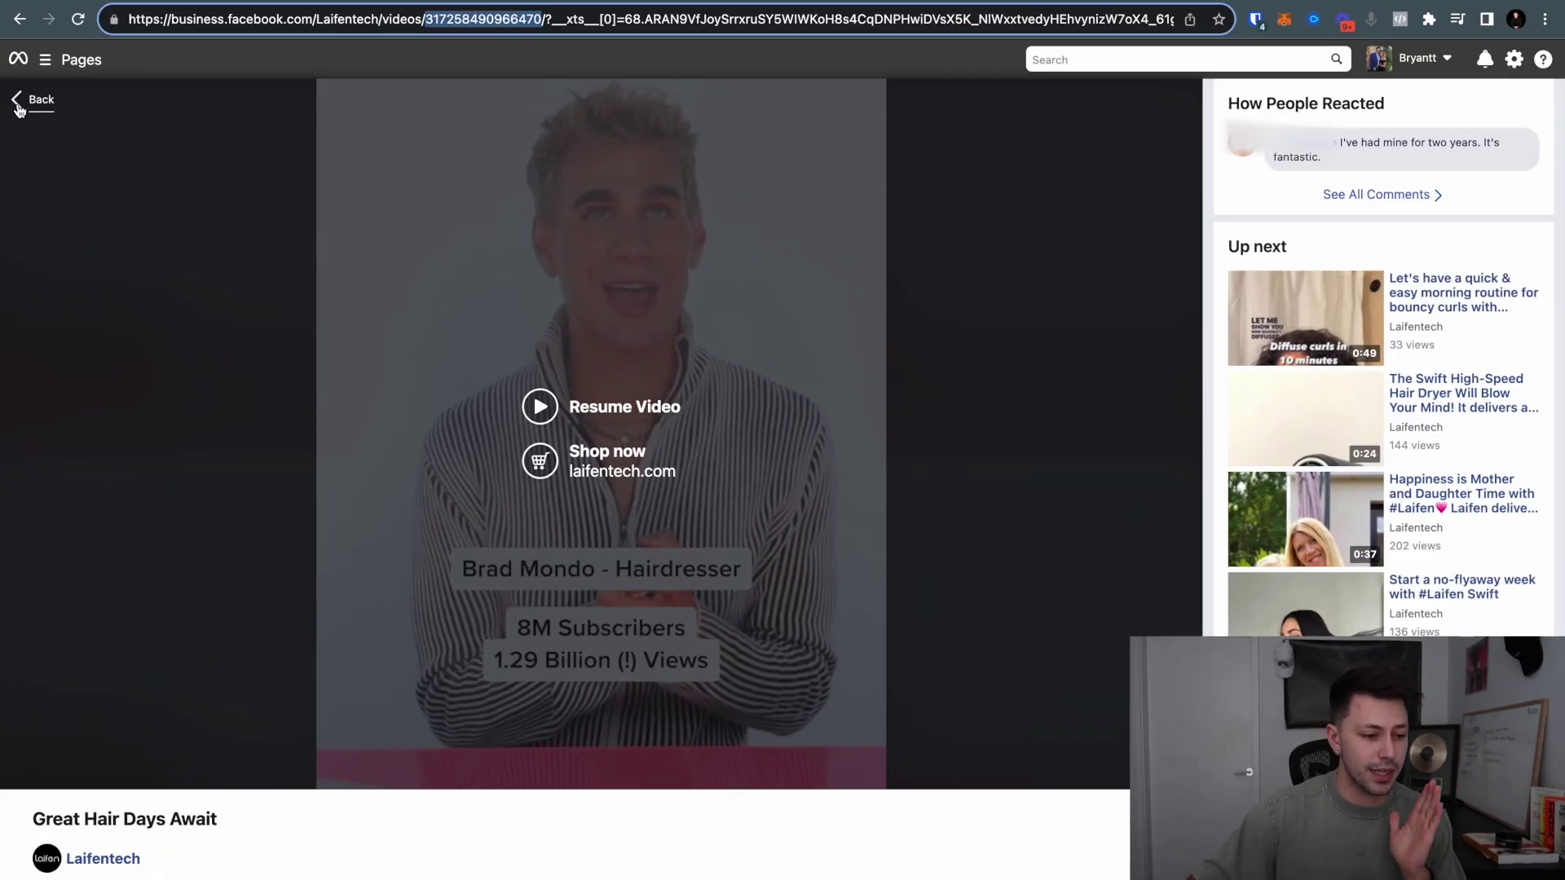
# Copy the first caption line of the full hair dryer ad post.
pyautogui.click(20, 106)
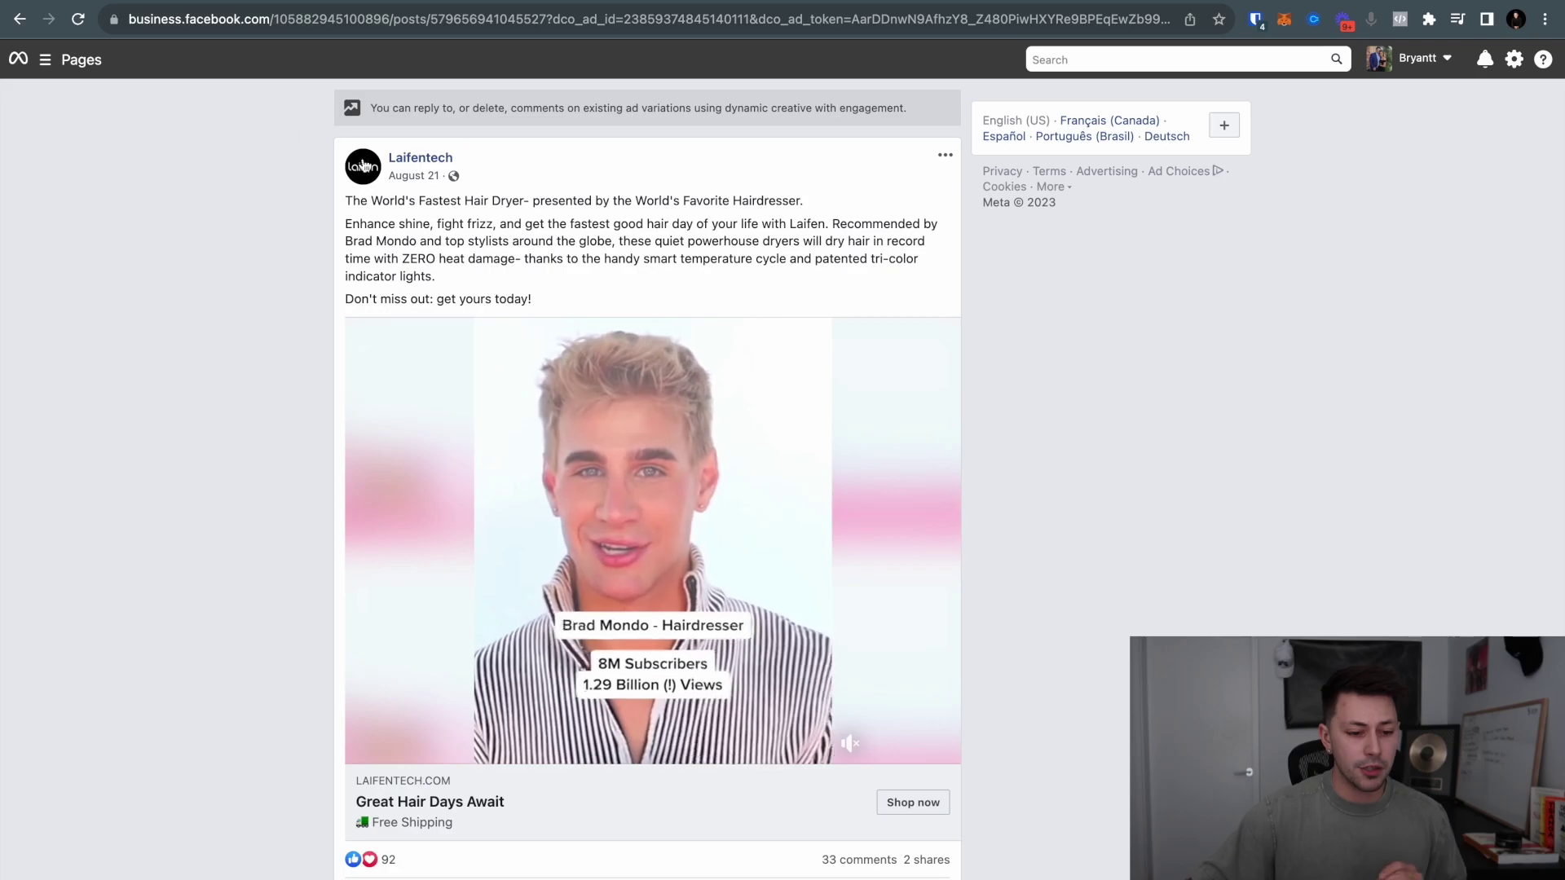
pyautogui.tripleClick(399, 200)
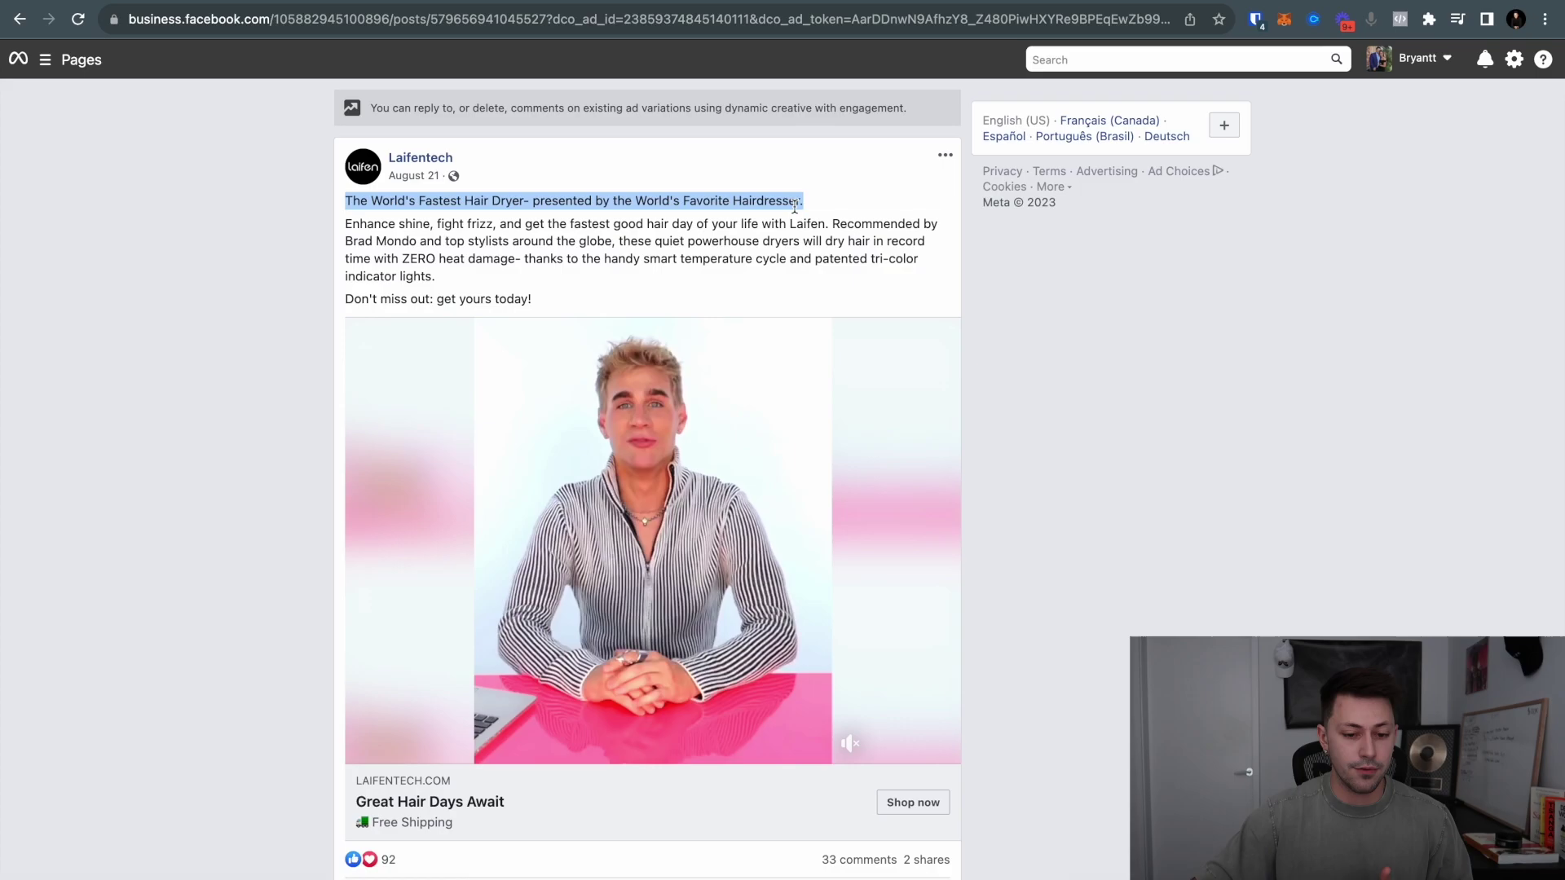
pyautogui.rightClick(700, 200)
pyautogui.click(728, 241)
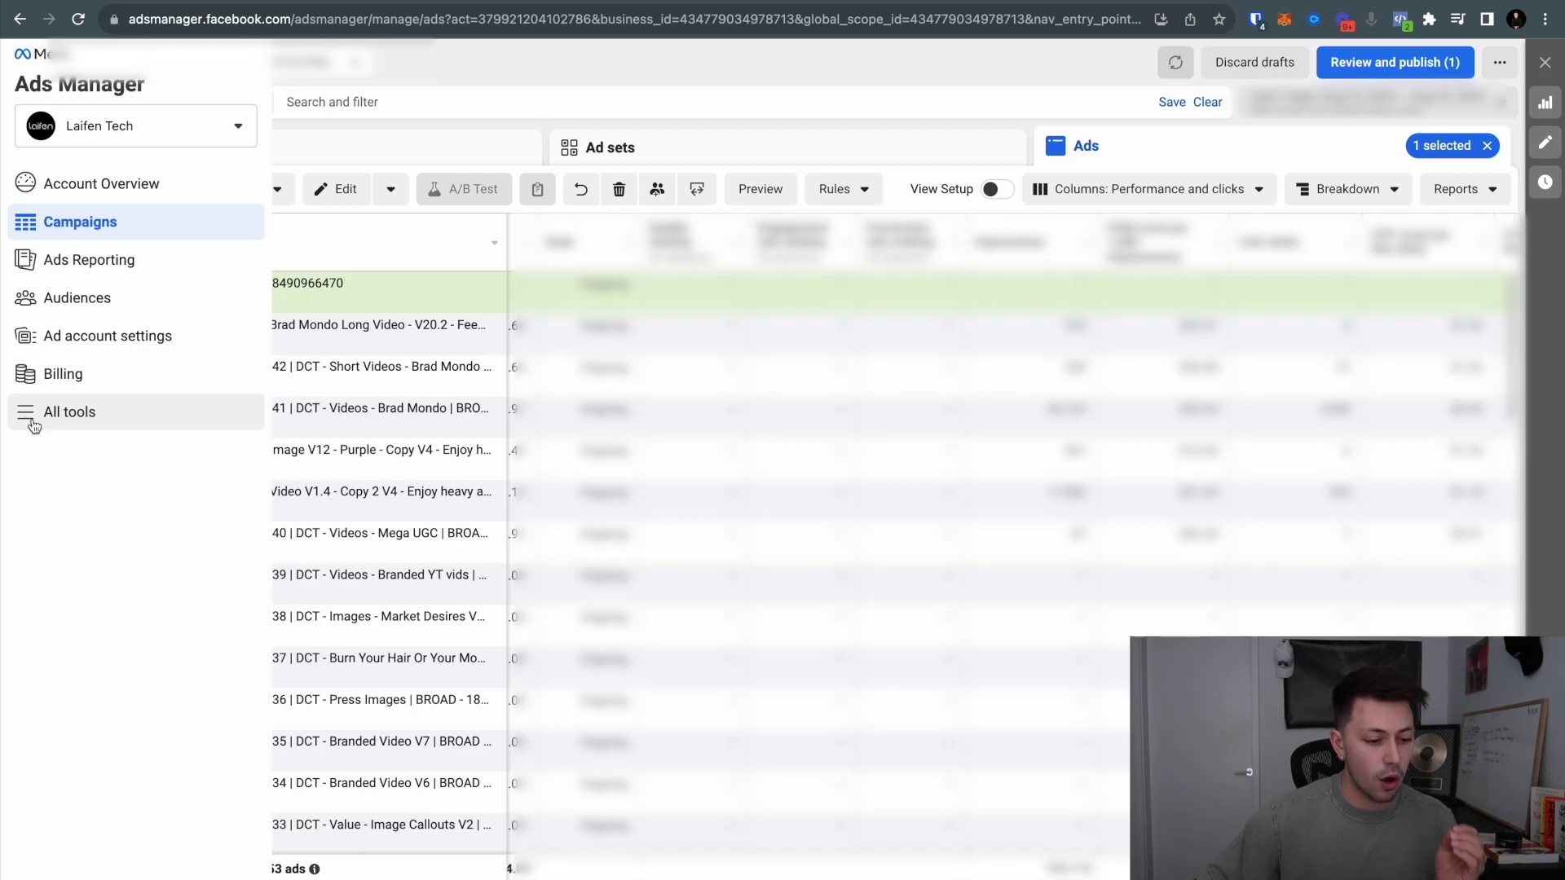
# Go to the Page posts tool from All tools and show the Ad Posts list.
pyautogui.click(32, 424)
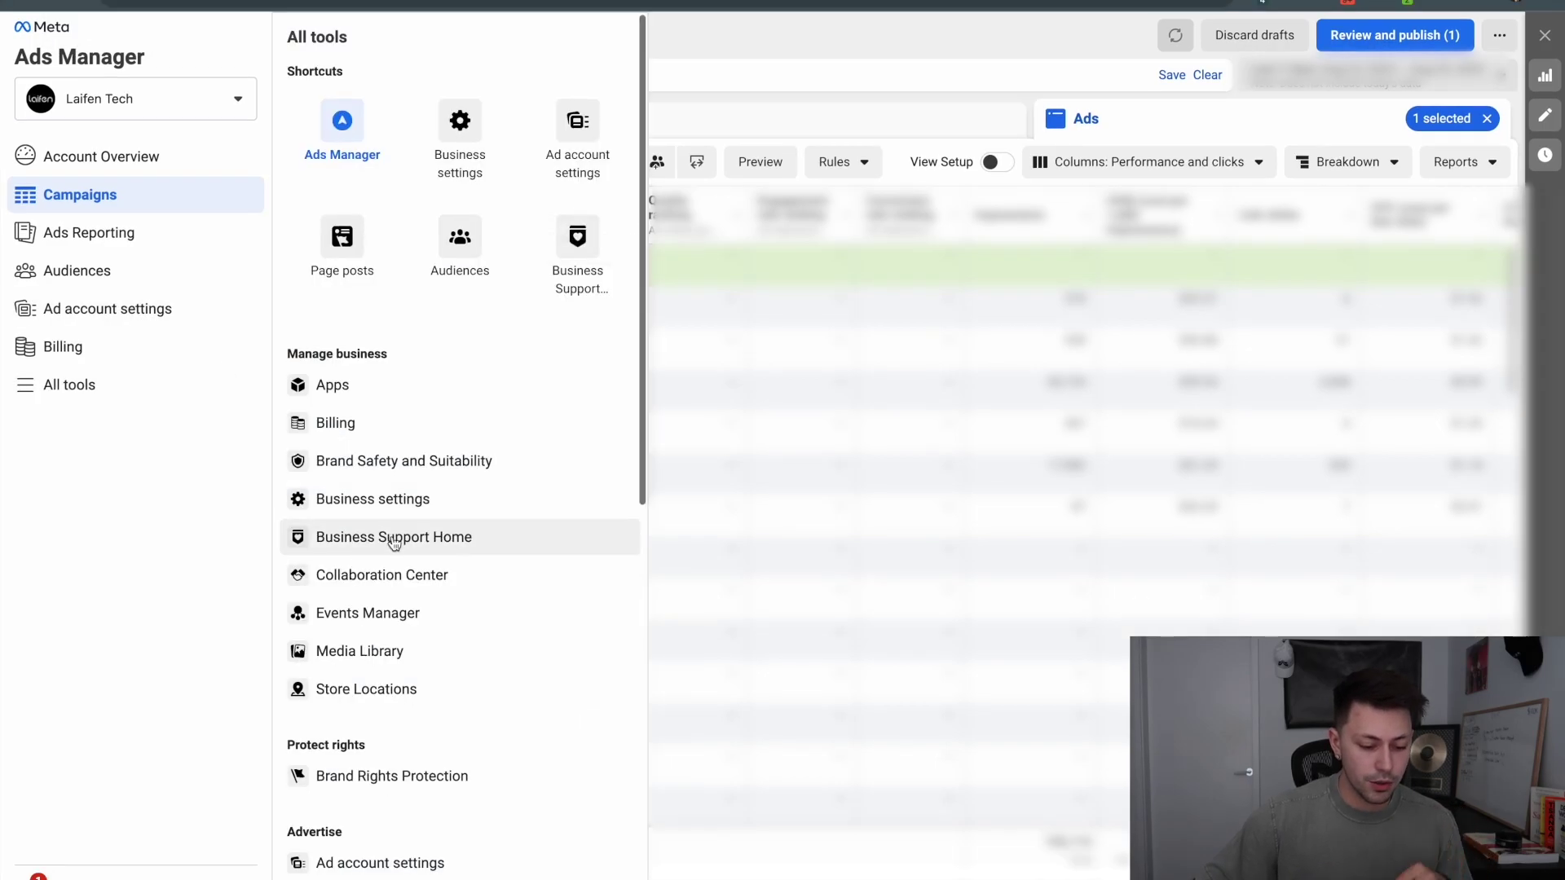
pyautogui.scroll(-8, 394, 545)
pyautogui.scroll(-1, 392, 541)
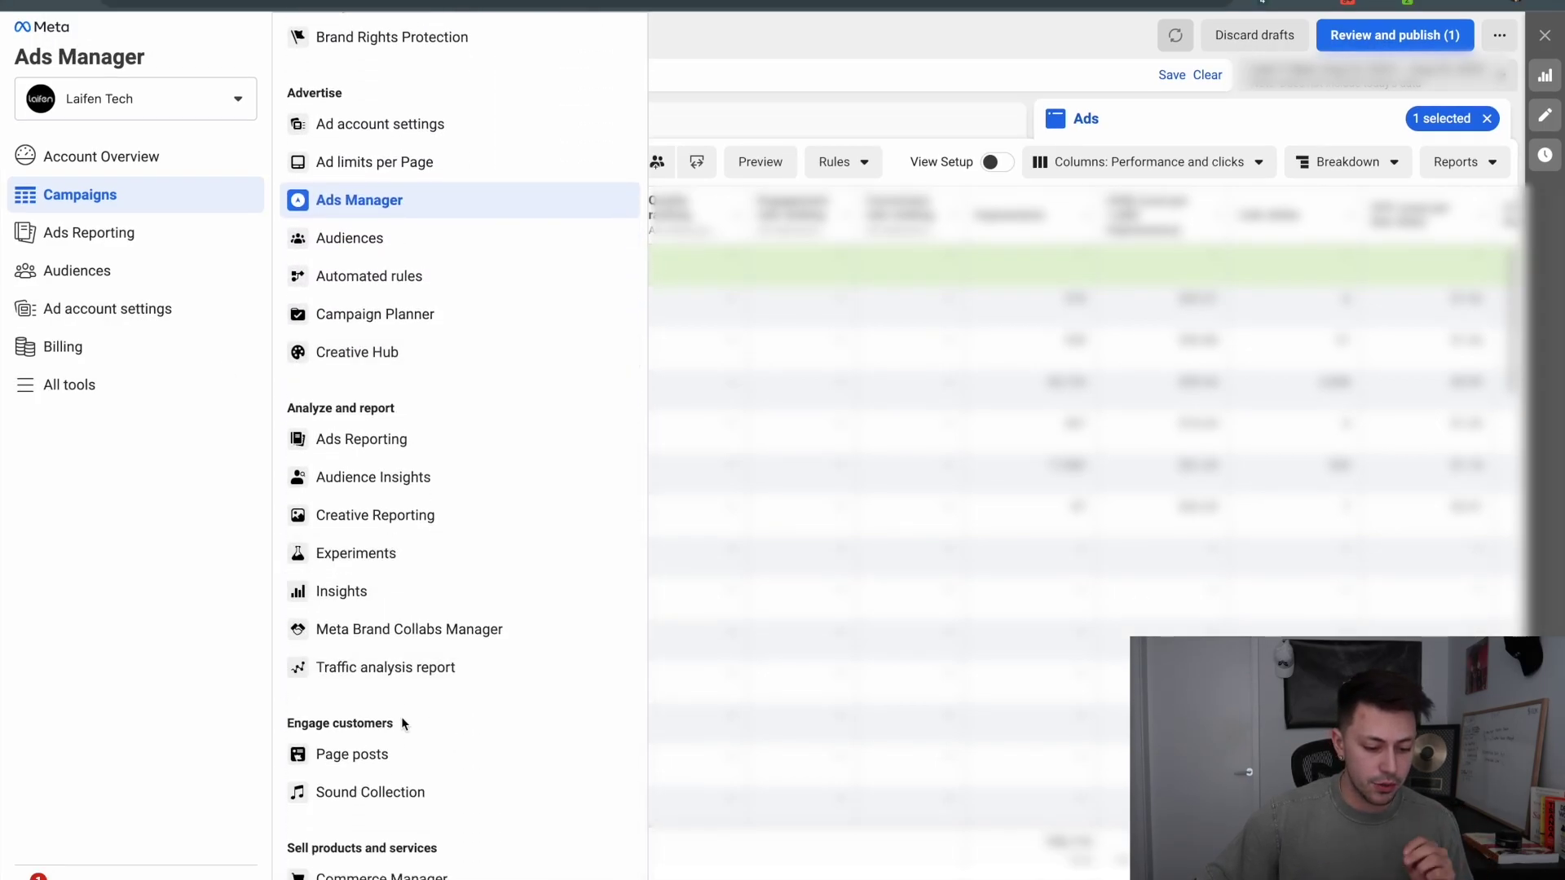
pyautogui.click(405, 762)
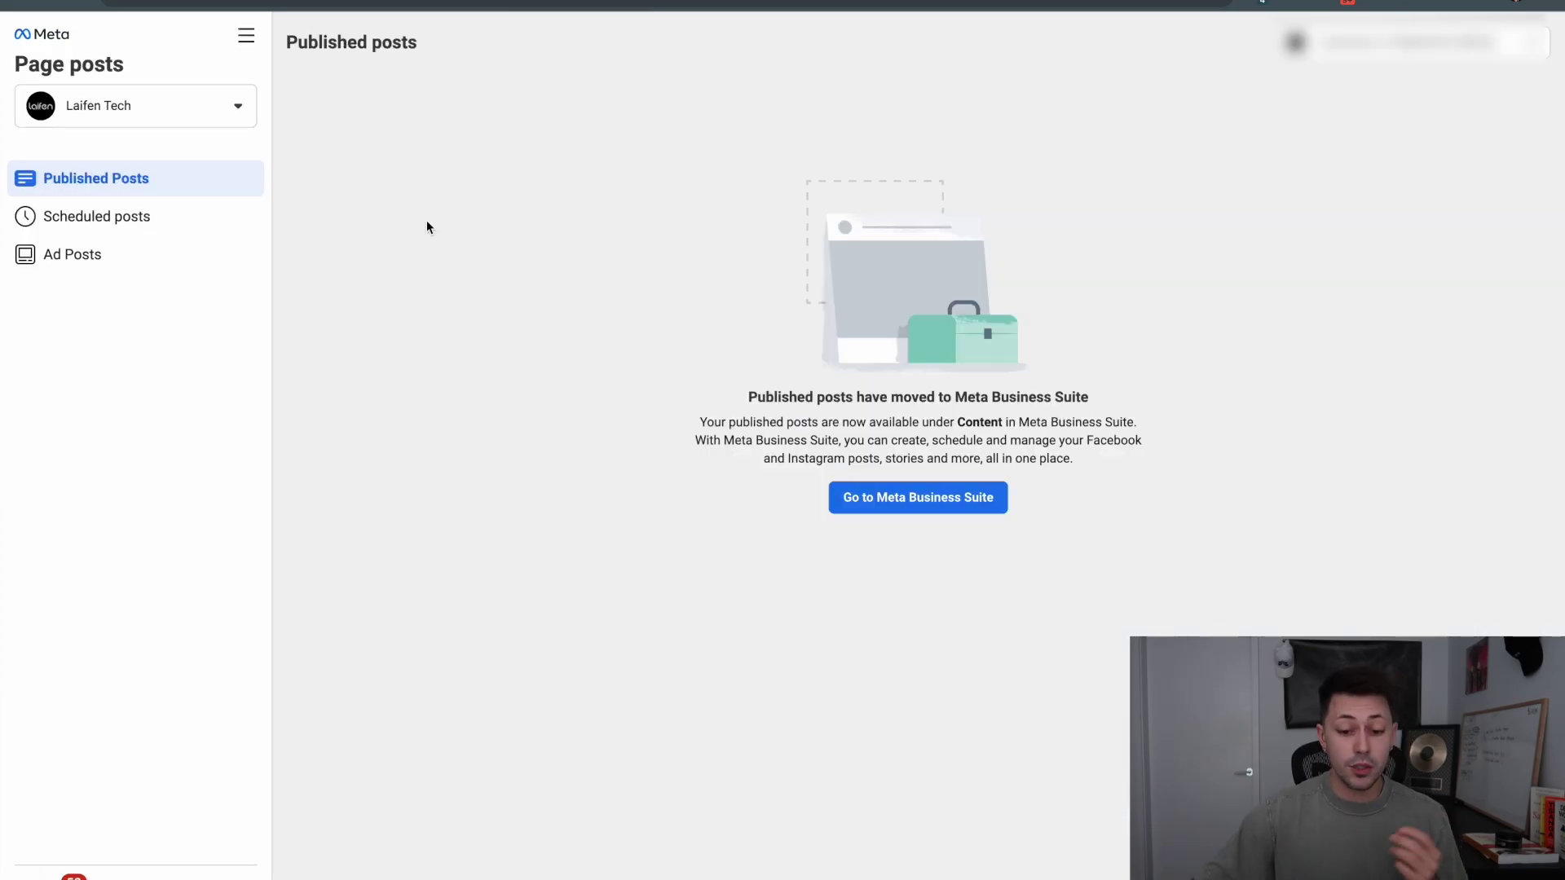
pyautogui.click(71, 271)
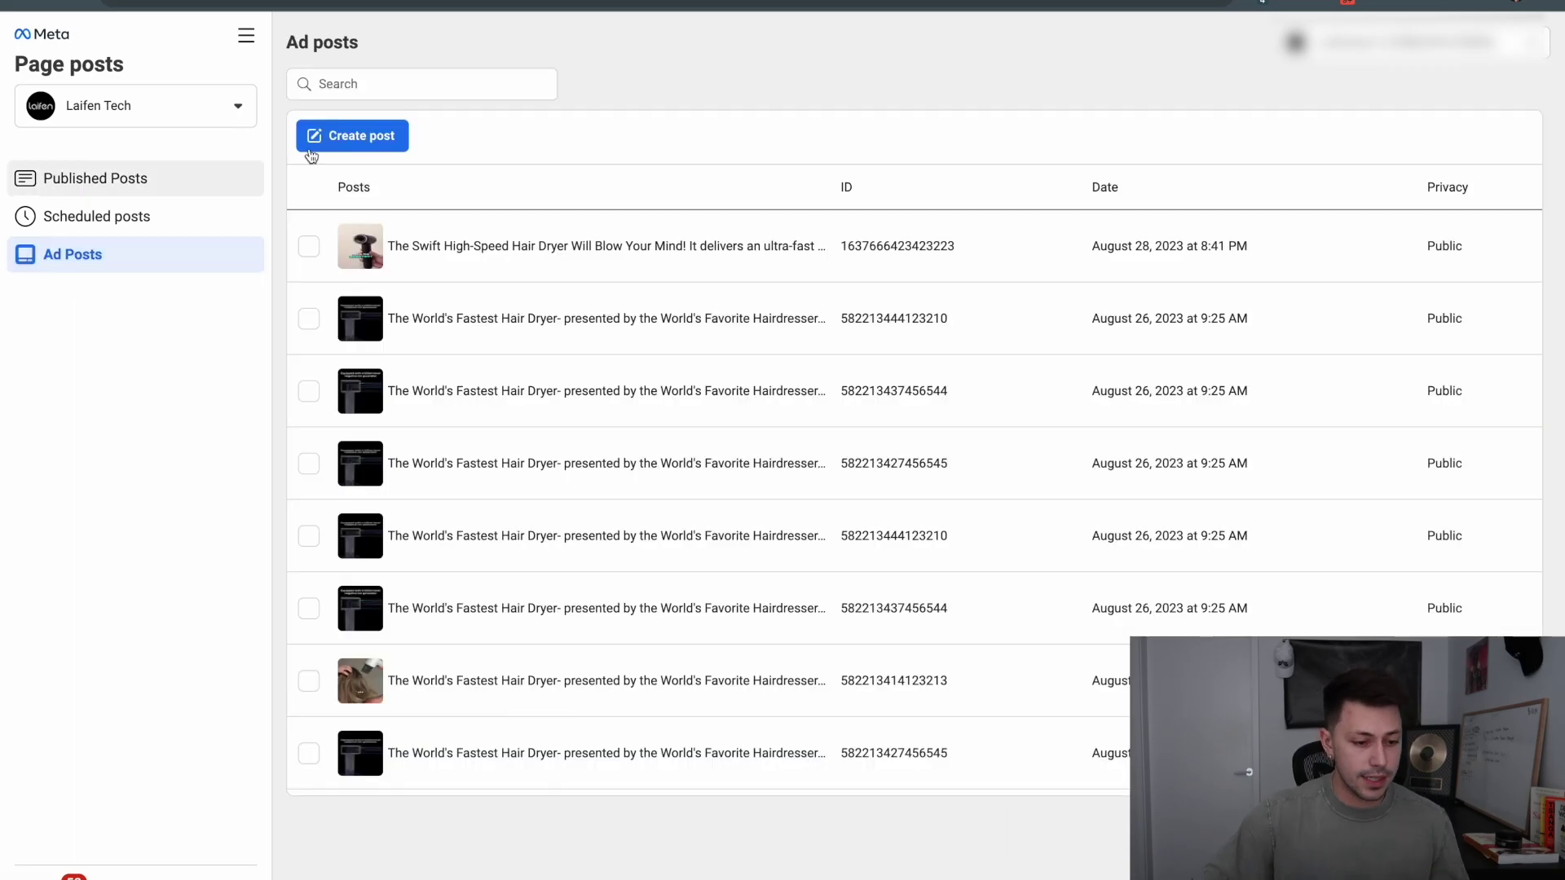
# Search ad posts by the copied caption and select the August 21 post.
pyautogui.click(383, 92)
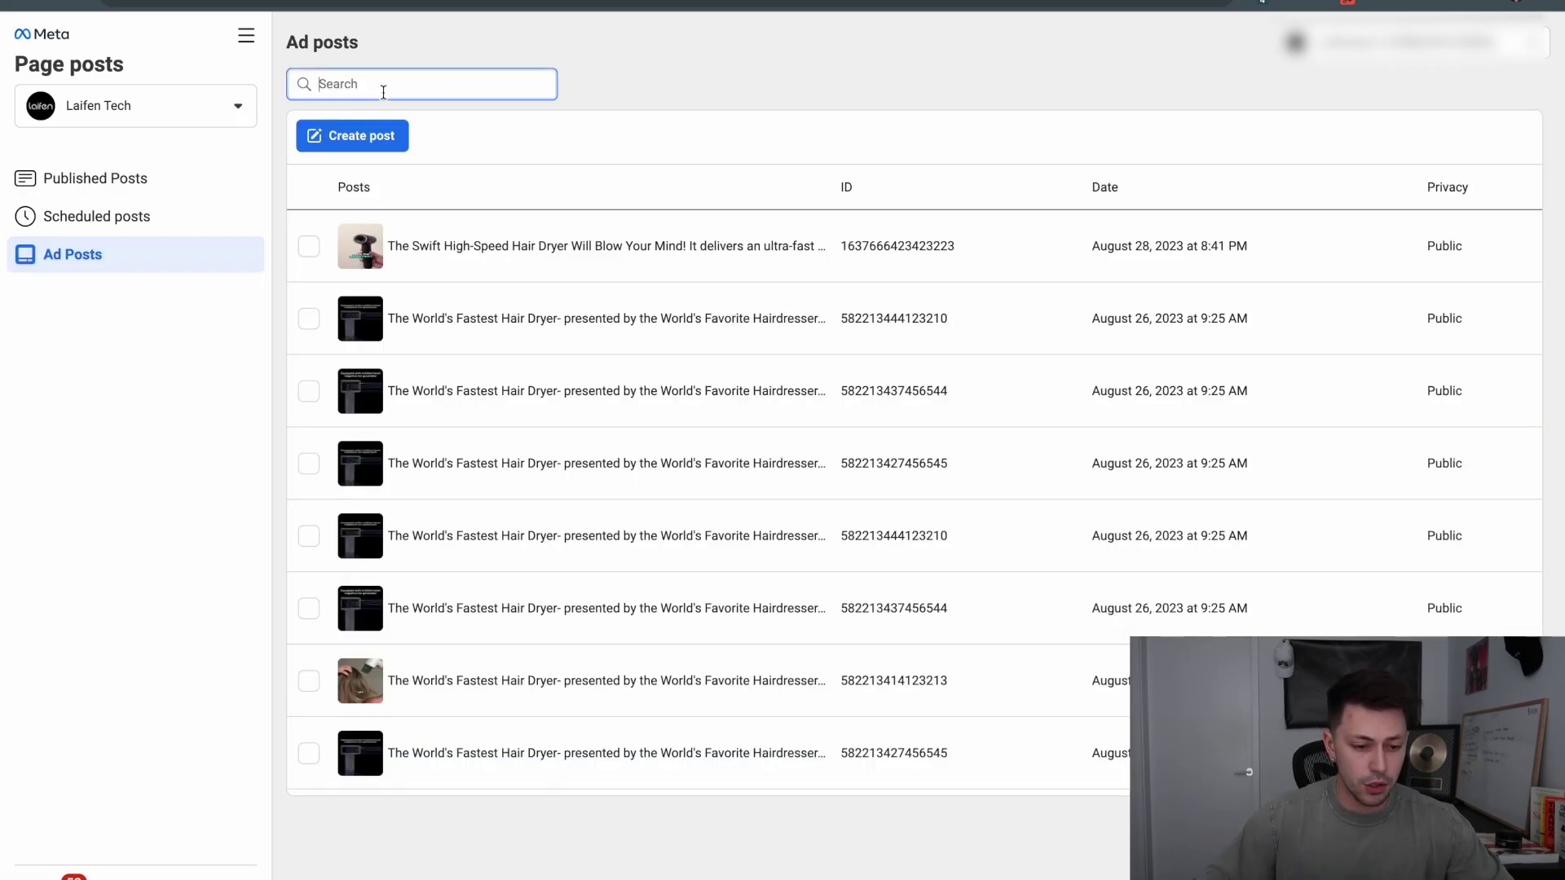
pyautogui.hotkey('ctrl', 'v')
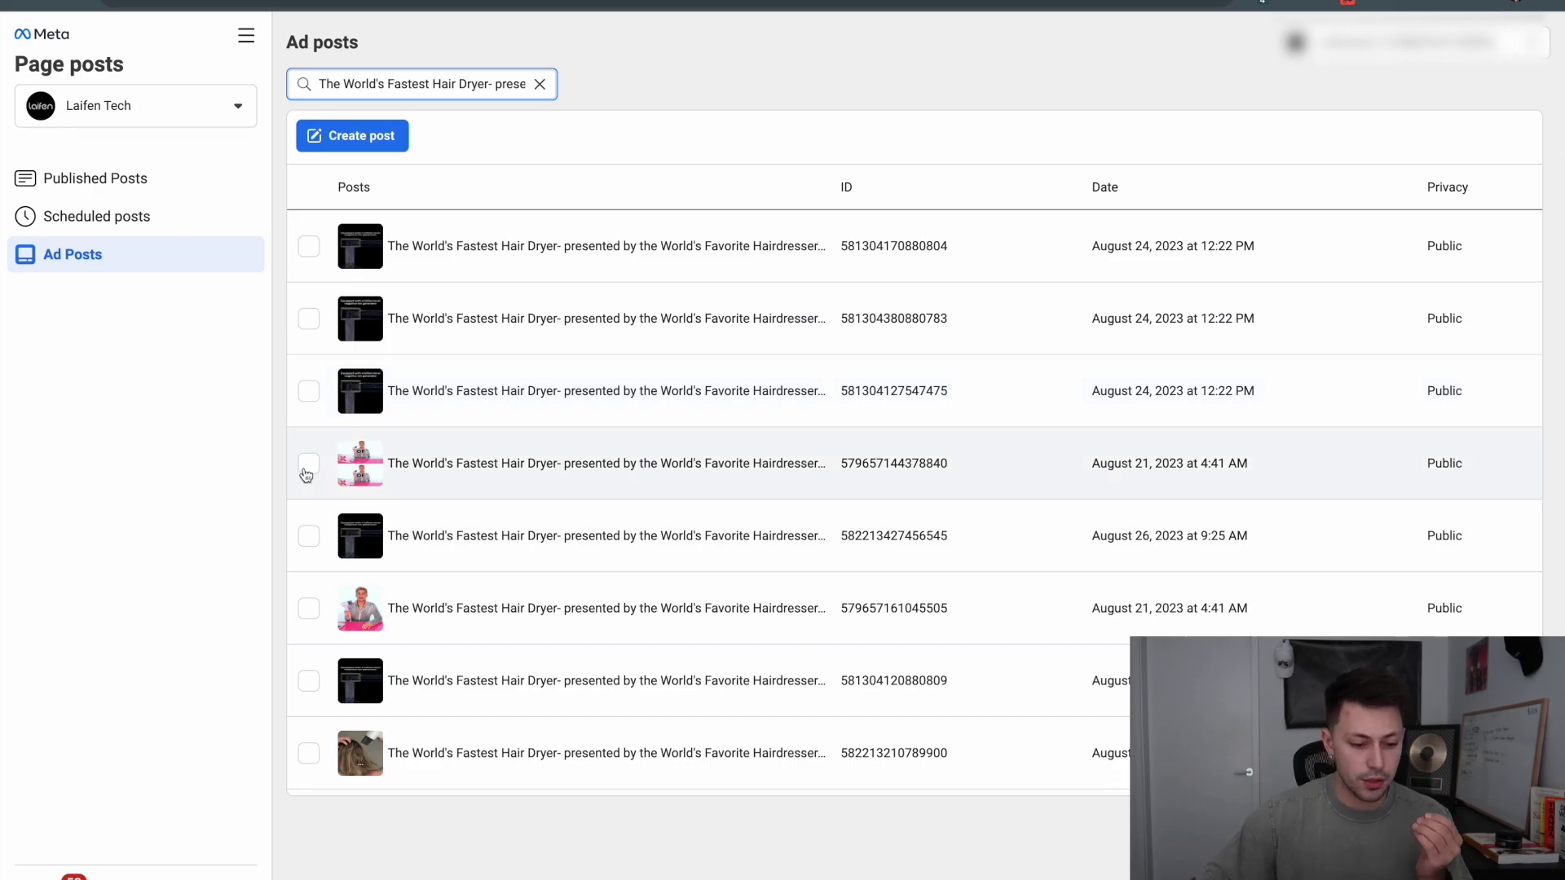
pyautogui.scroll(-5, 391, 656)
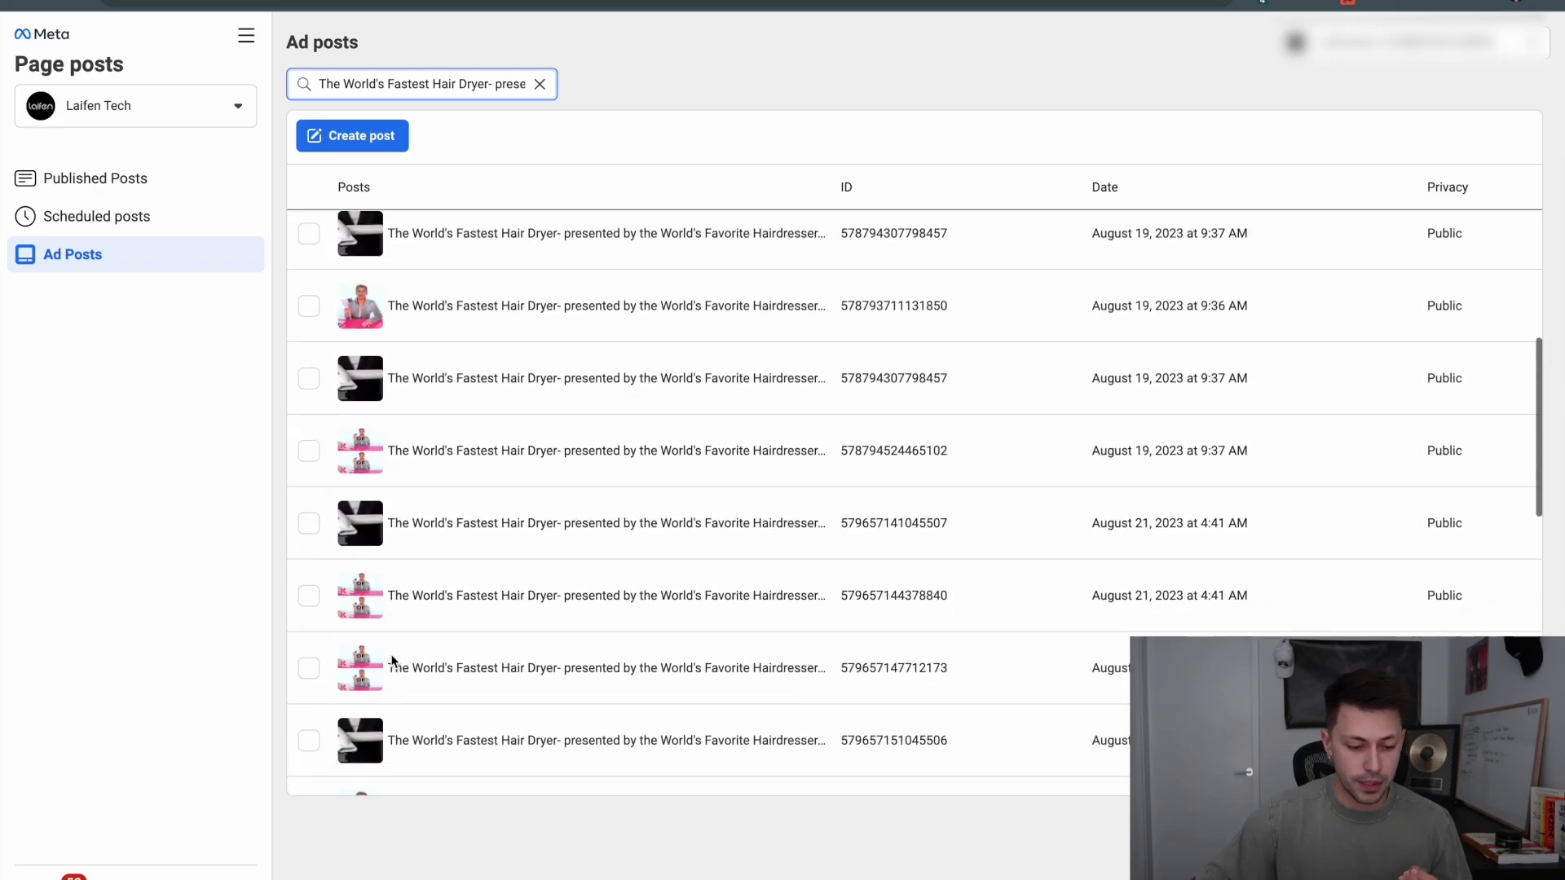
pyautogui.scroll(-5, 392, 660)
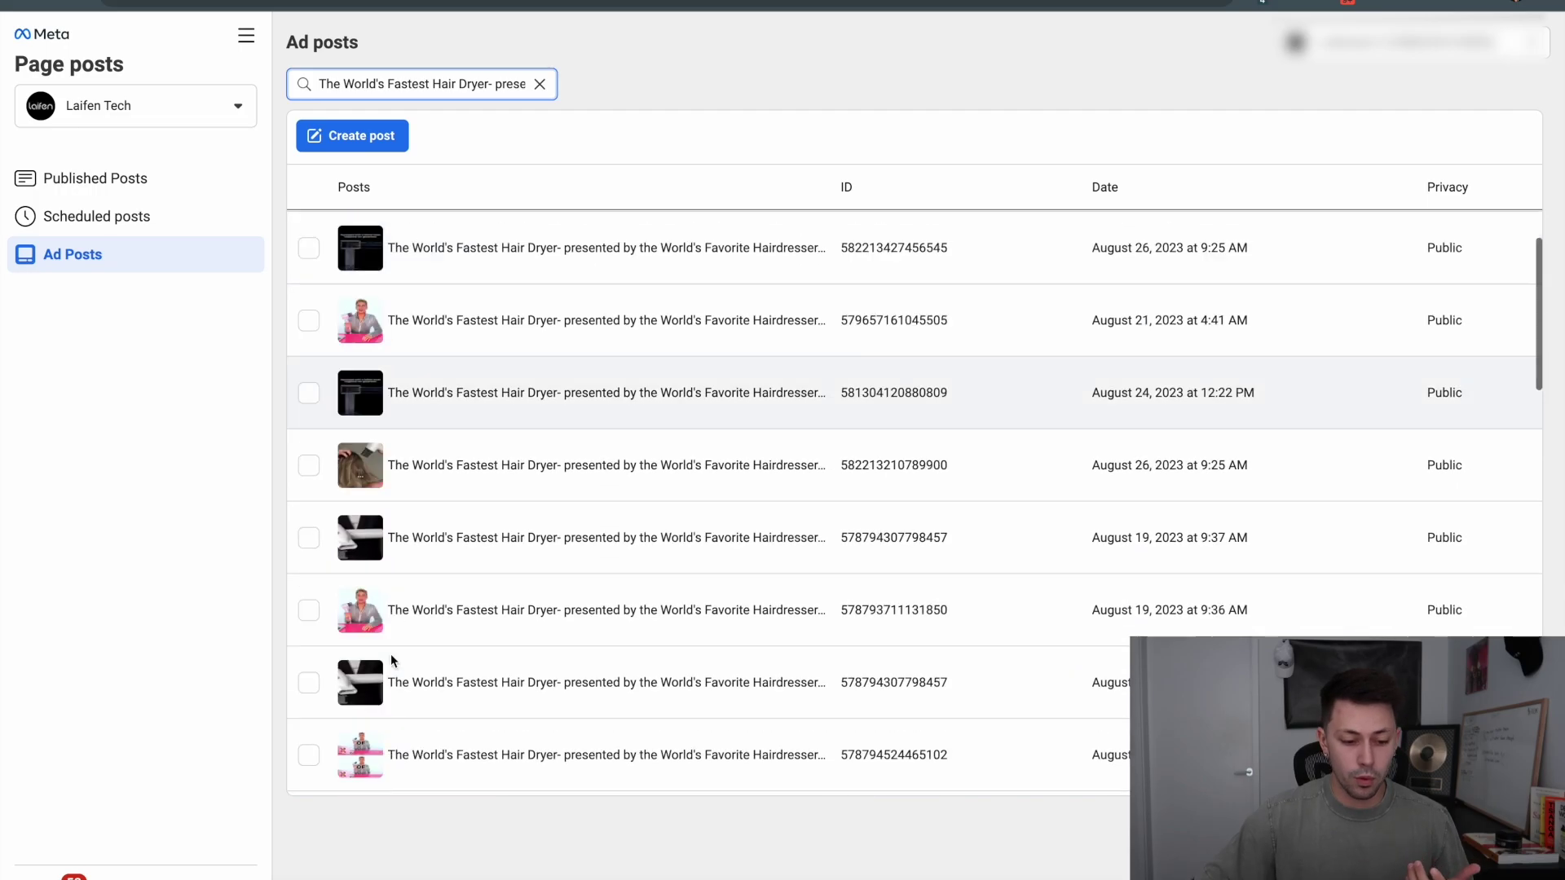
pyautogui.click(314, 469)
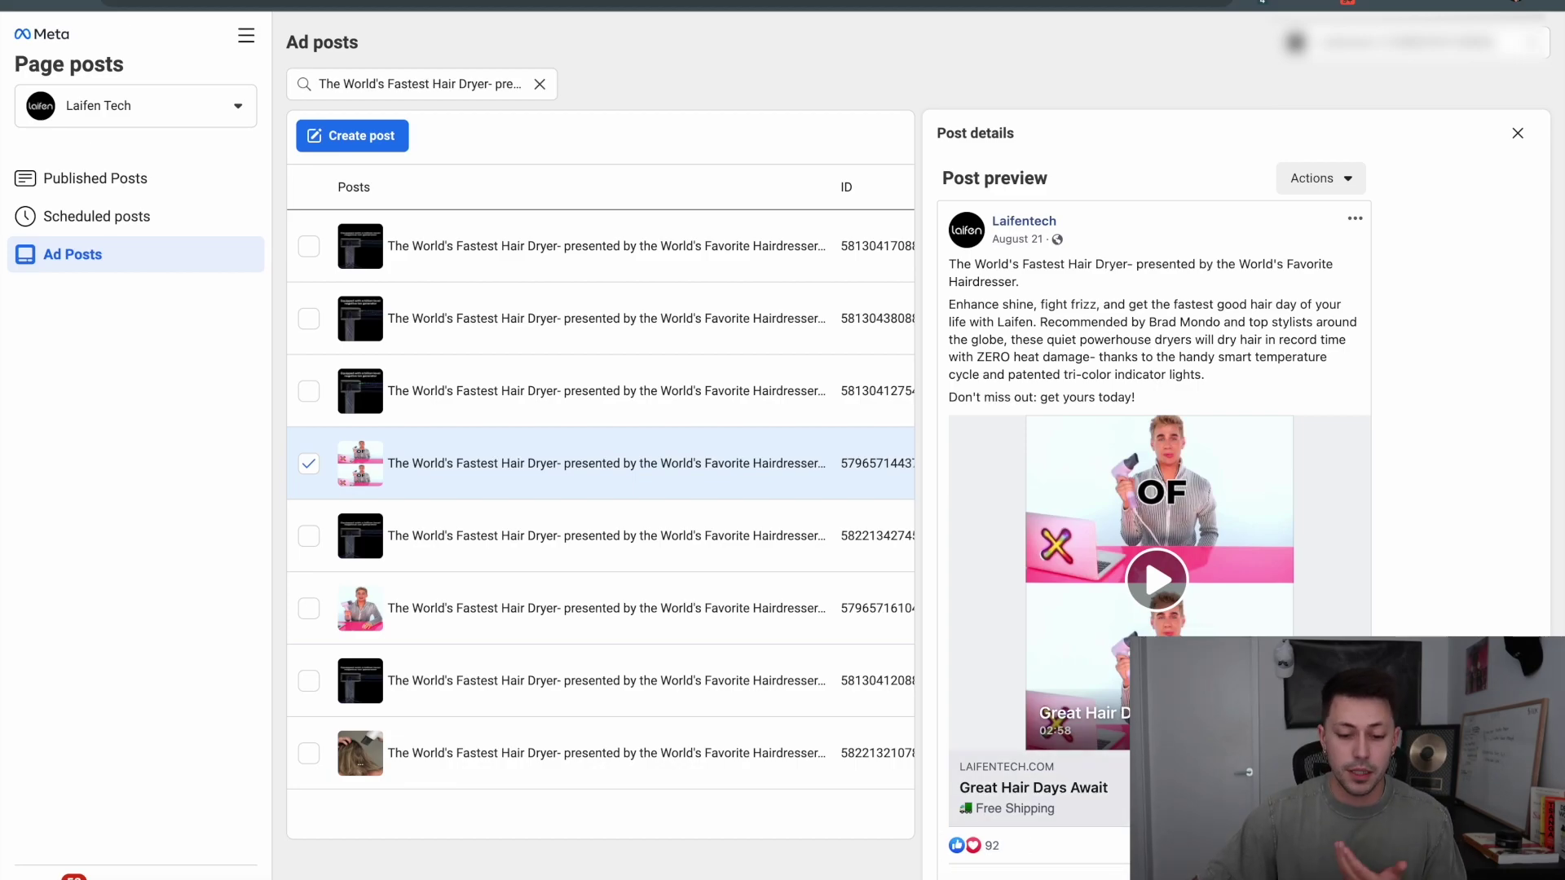
pyautogui.hscroll(2, 639, 538)
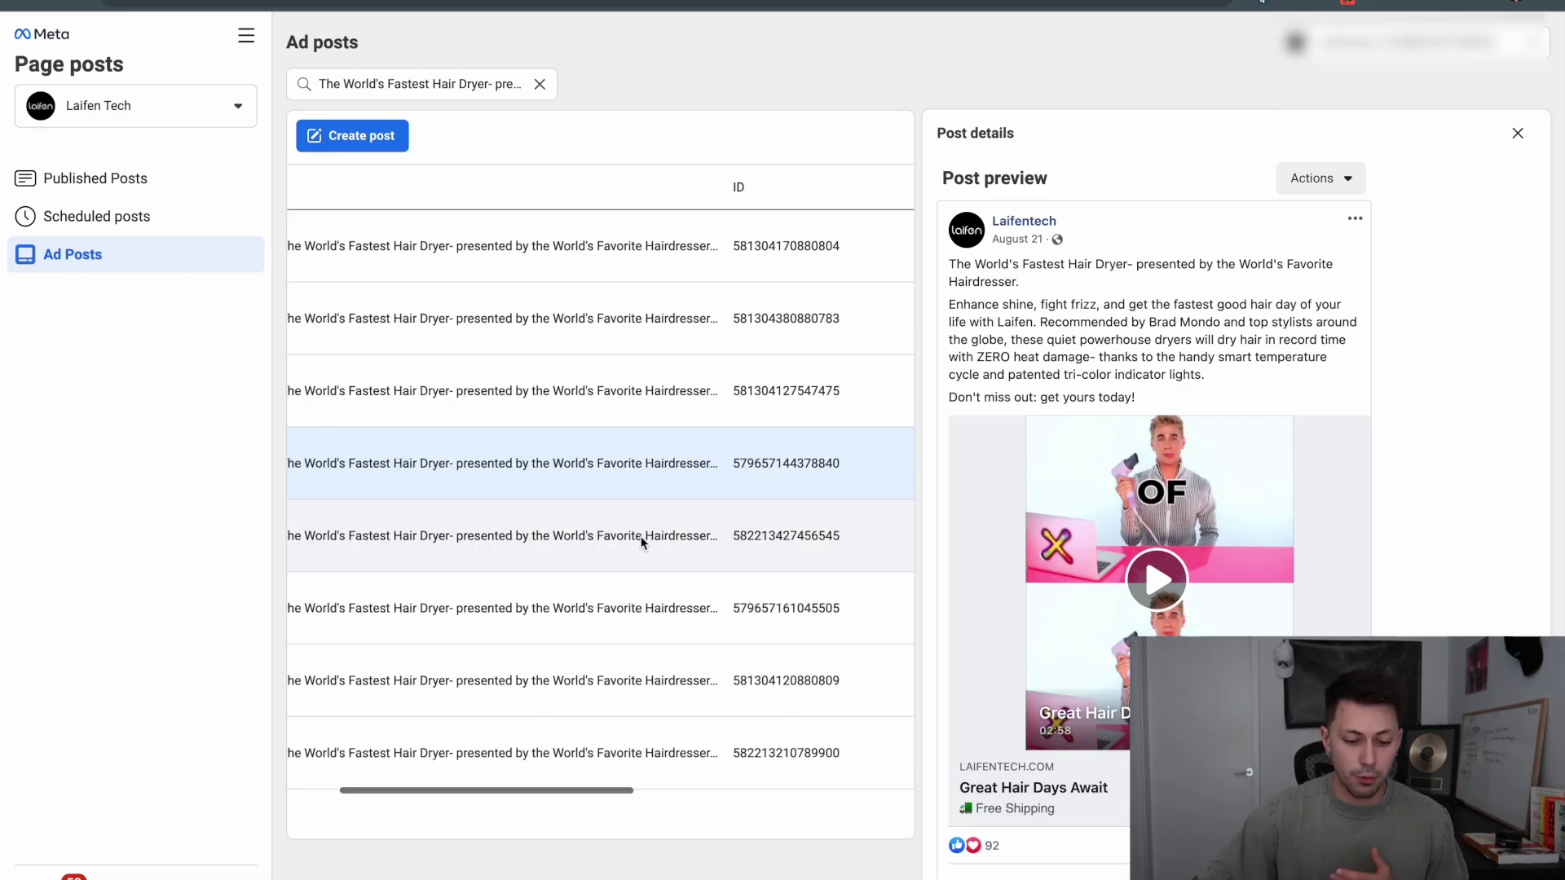
pyautogui.doubleClick(758, 463)
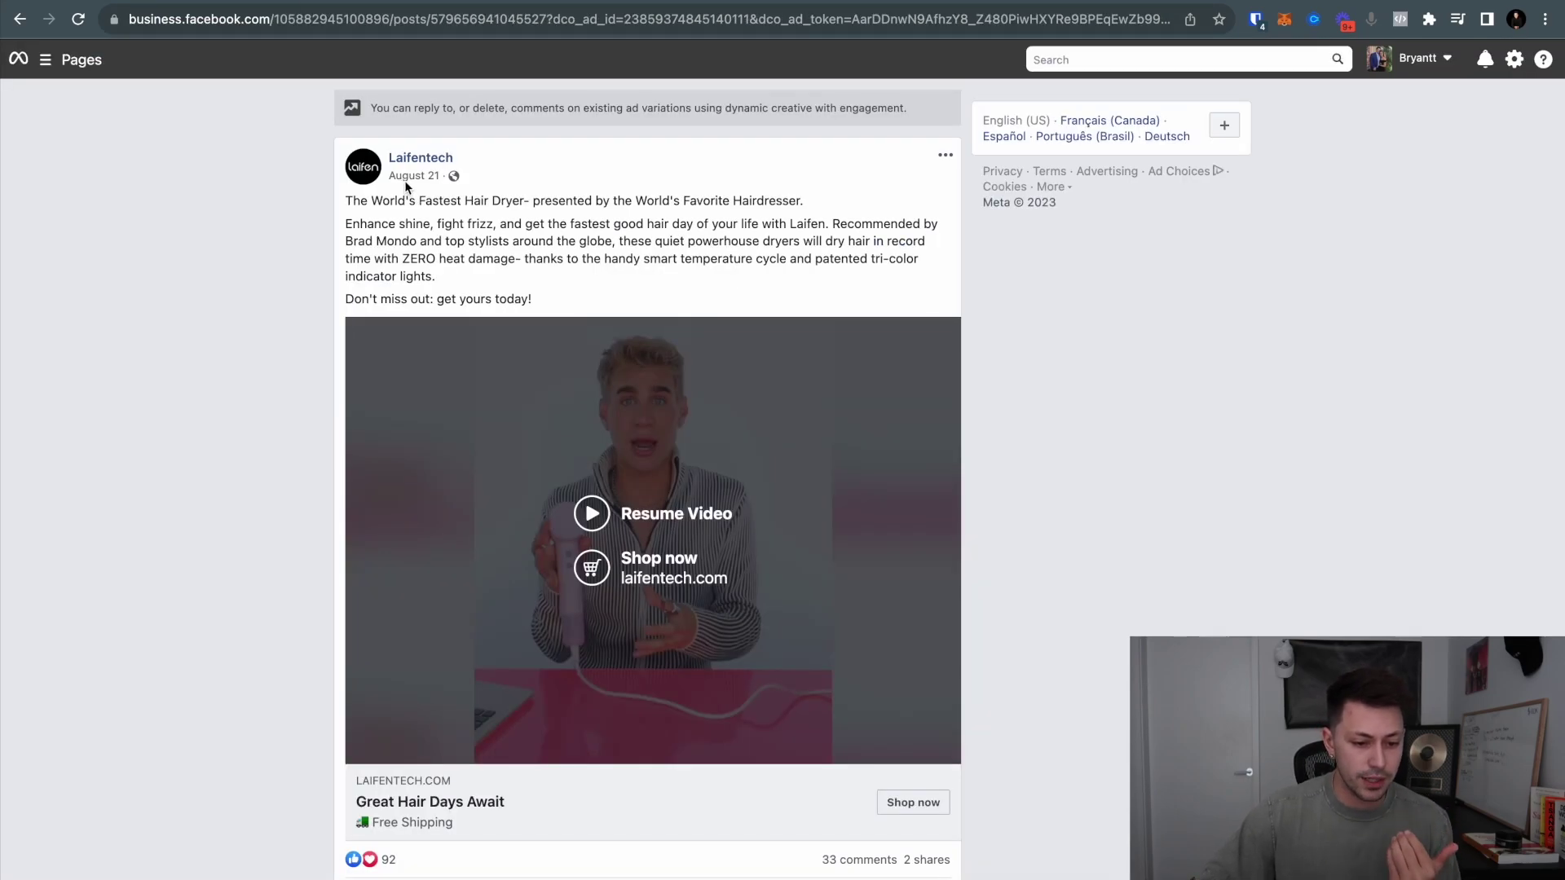
# Leave the Ad posts list through All tools and return to Ads Manager's ad sets table.
pyautogui.moveTo(402, 180)
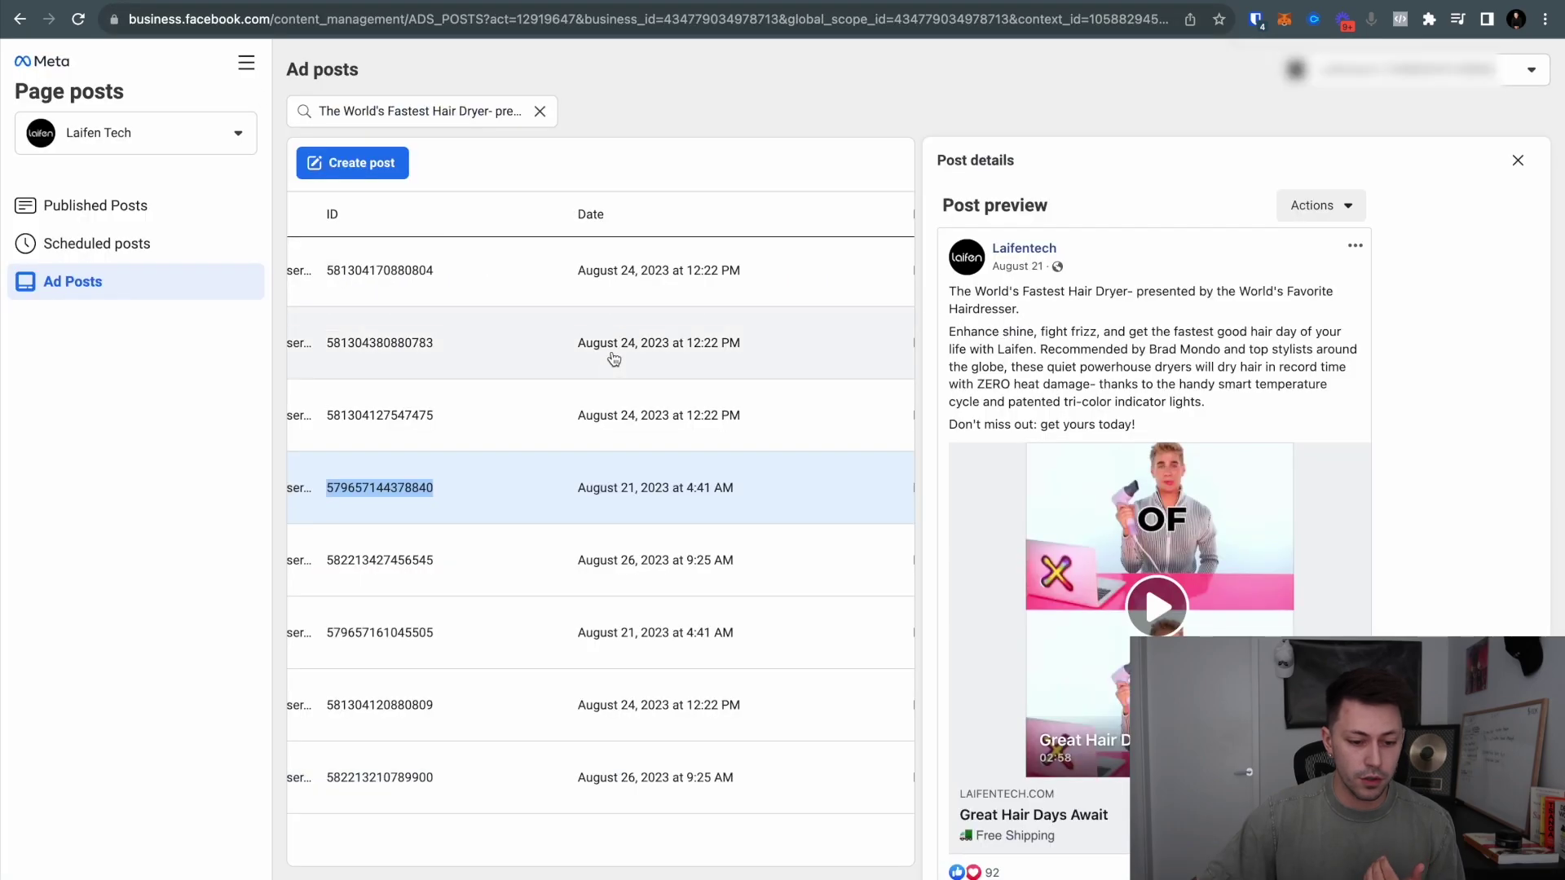
pyautogui.hscroll(-5, 608, 356)
pyautogui.hscroll(-3, 601, 361)
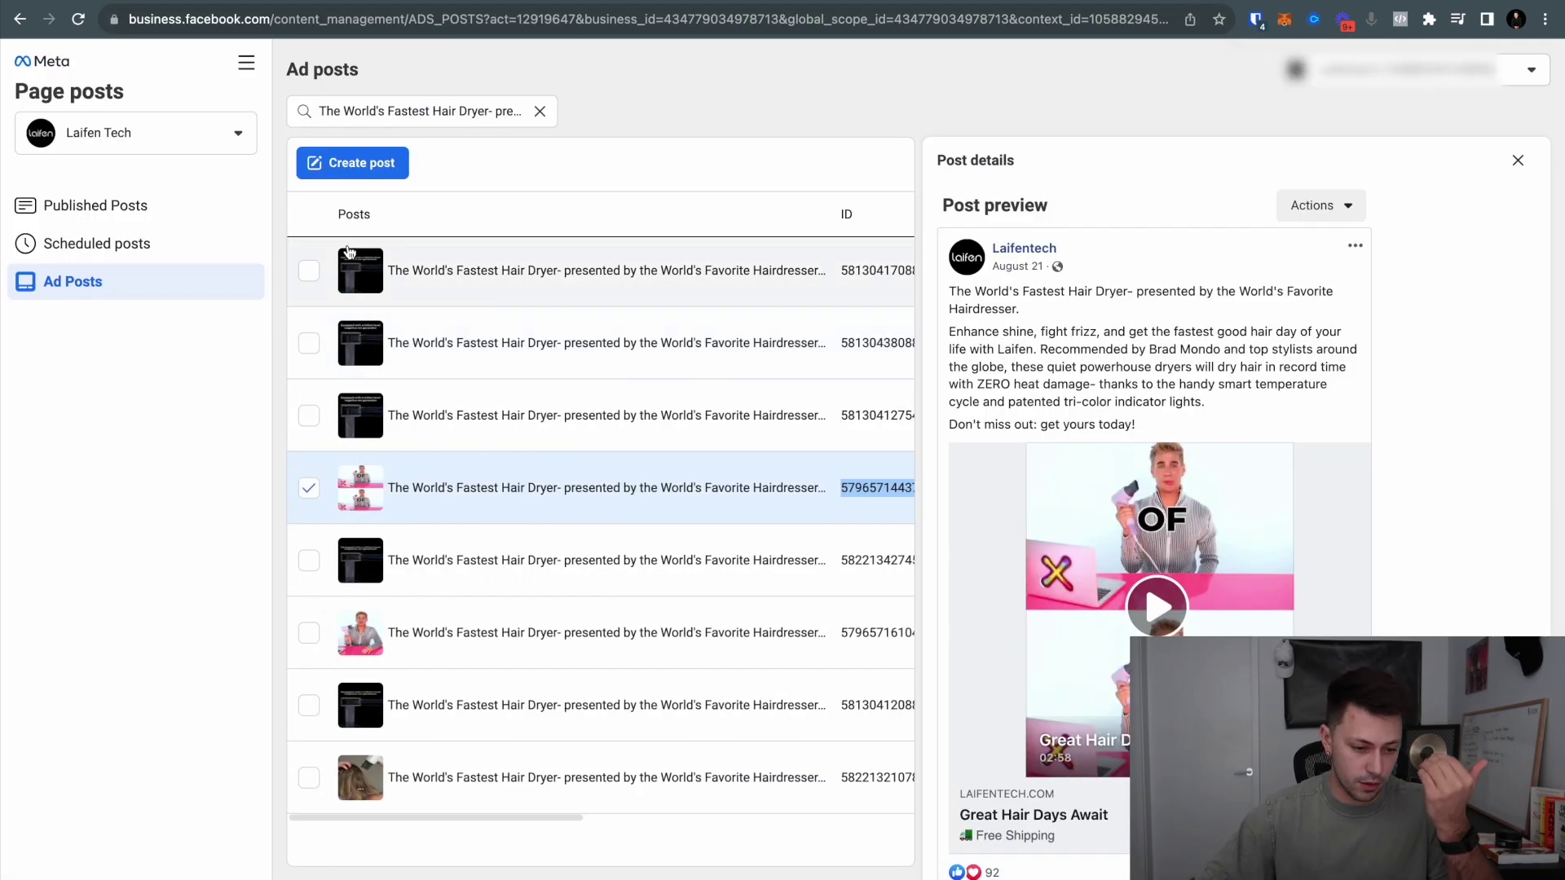
pyautogui.hscroll(5, 589, 463)
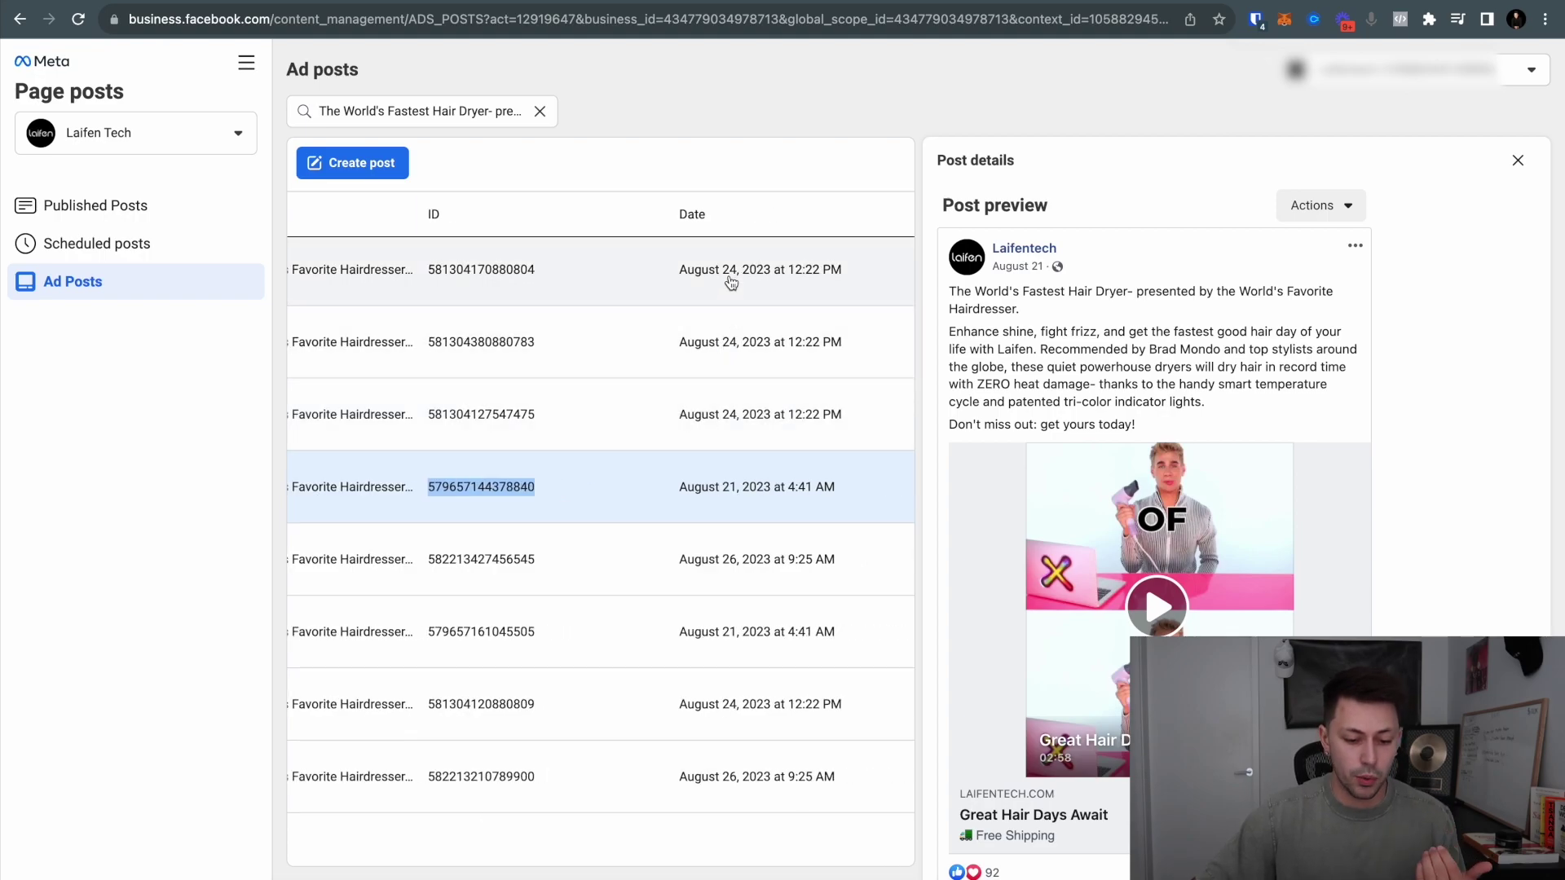
pyautogui.hscroll(-5, 718, 562)
pyautogui.hscroll(5, 721, 568)
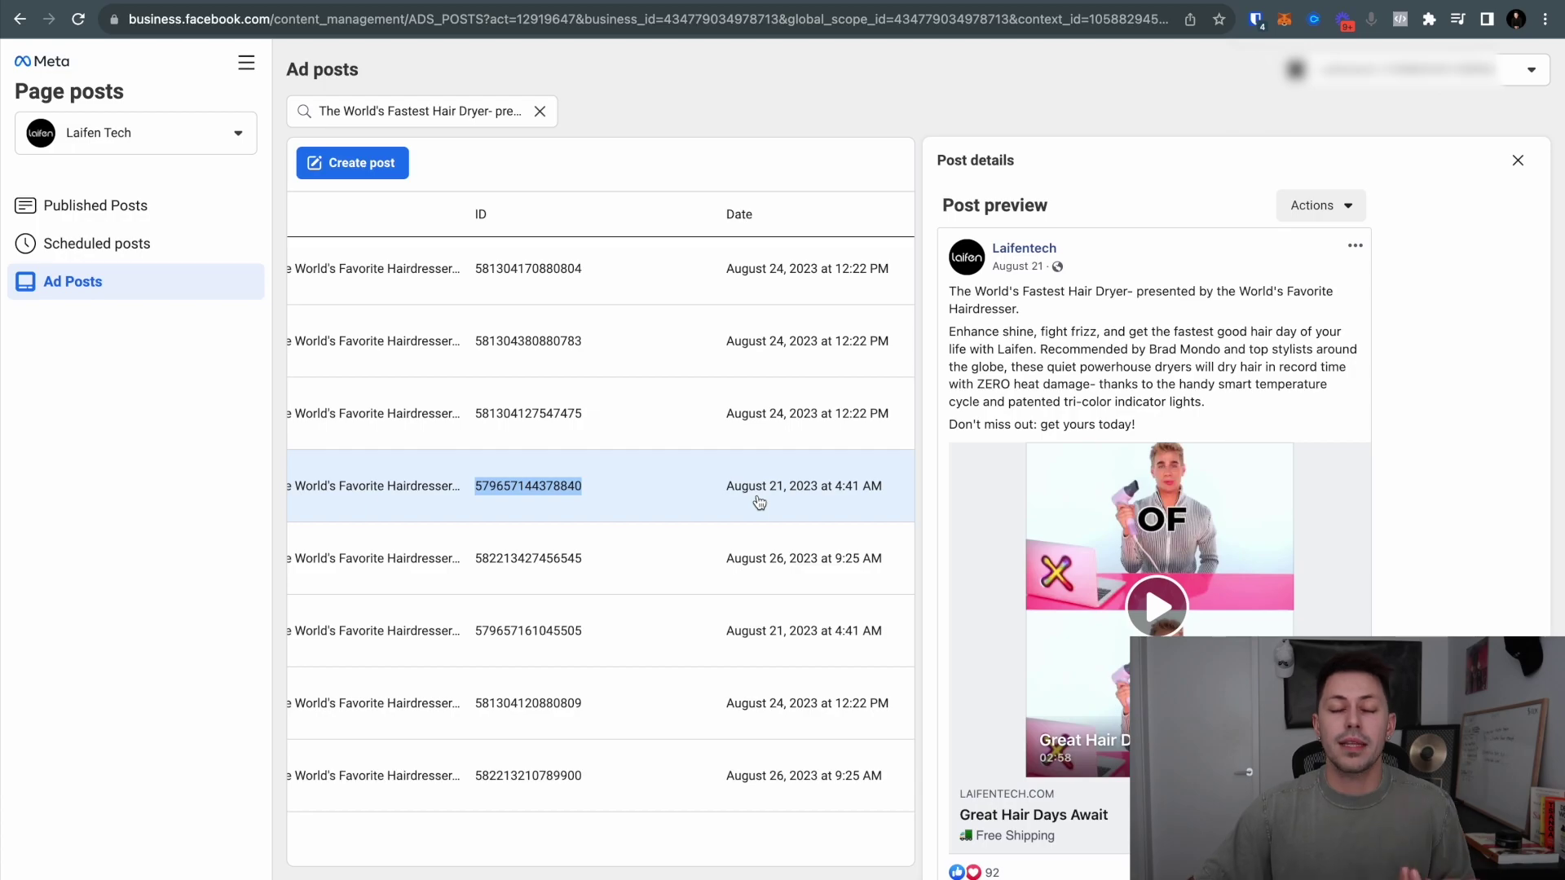
pyautogui.click(247, 62)
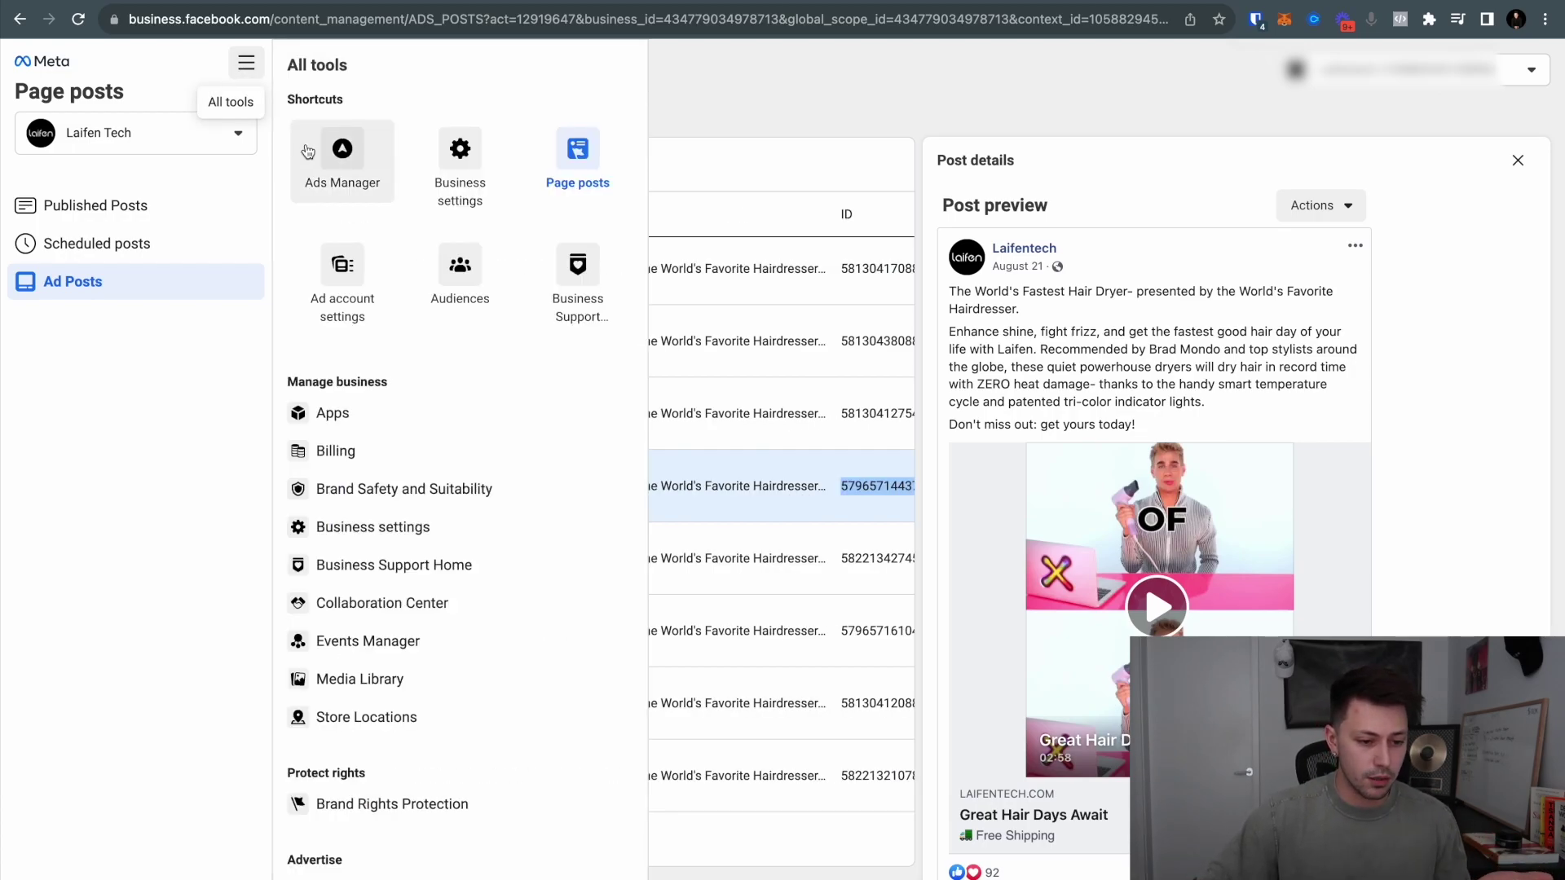
pyautogui.click(363, 172)
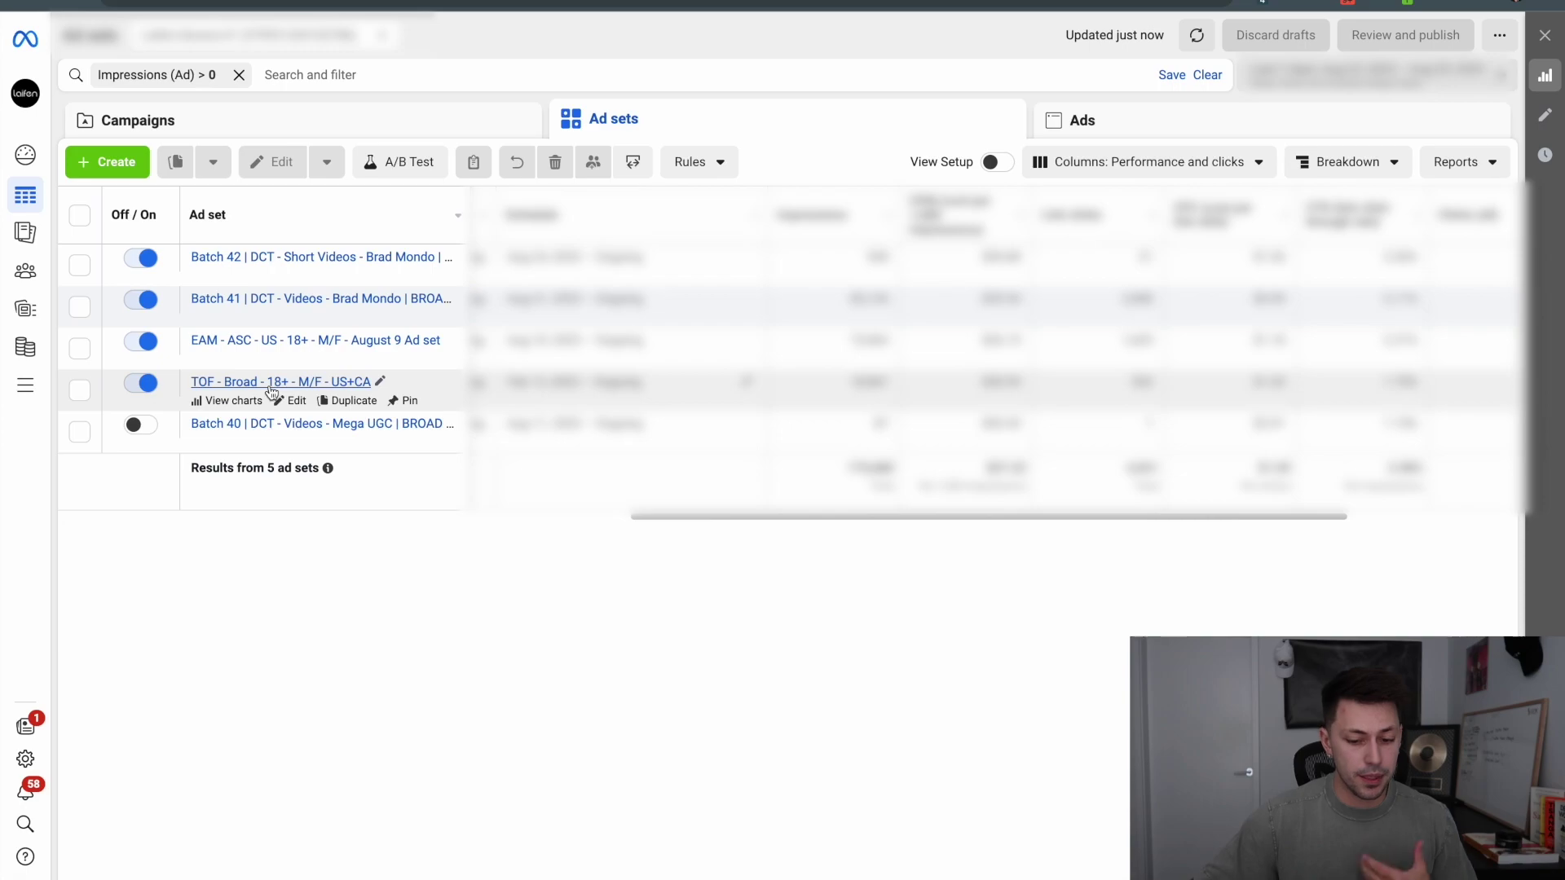
pyautogui.click(271, 389)
pyautogui.click(103, 156)
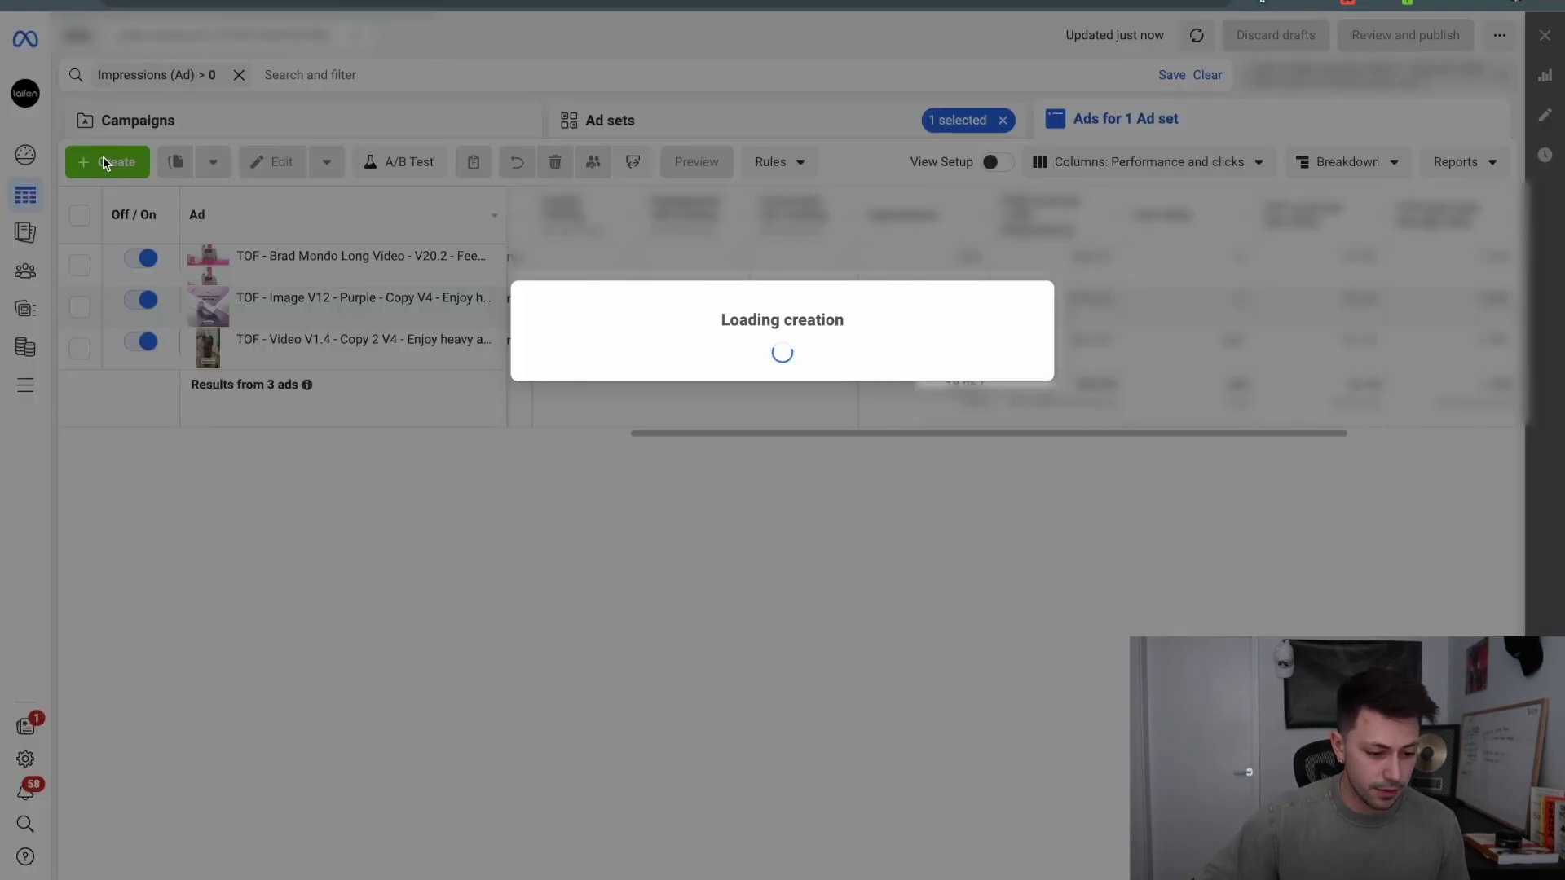
pyautogui.click(791, 441)
pyautogui.hotkey('ctrl', 'v')
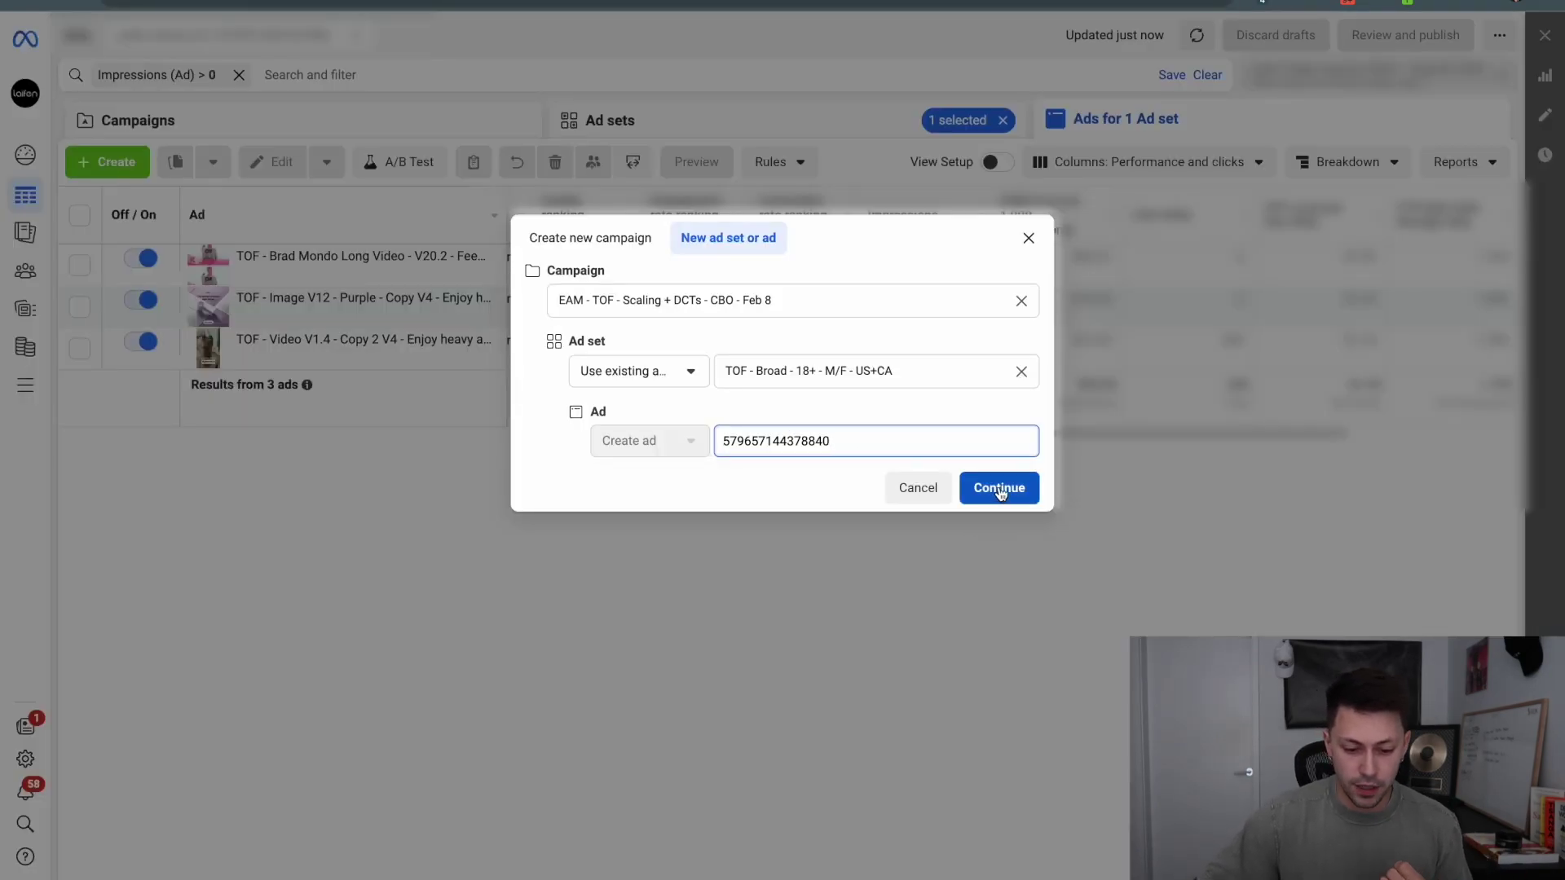
pyautogui.click(1000, 489)
pyautogui.click(888, 222)
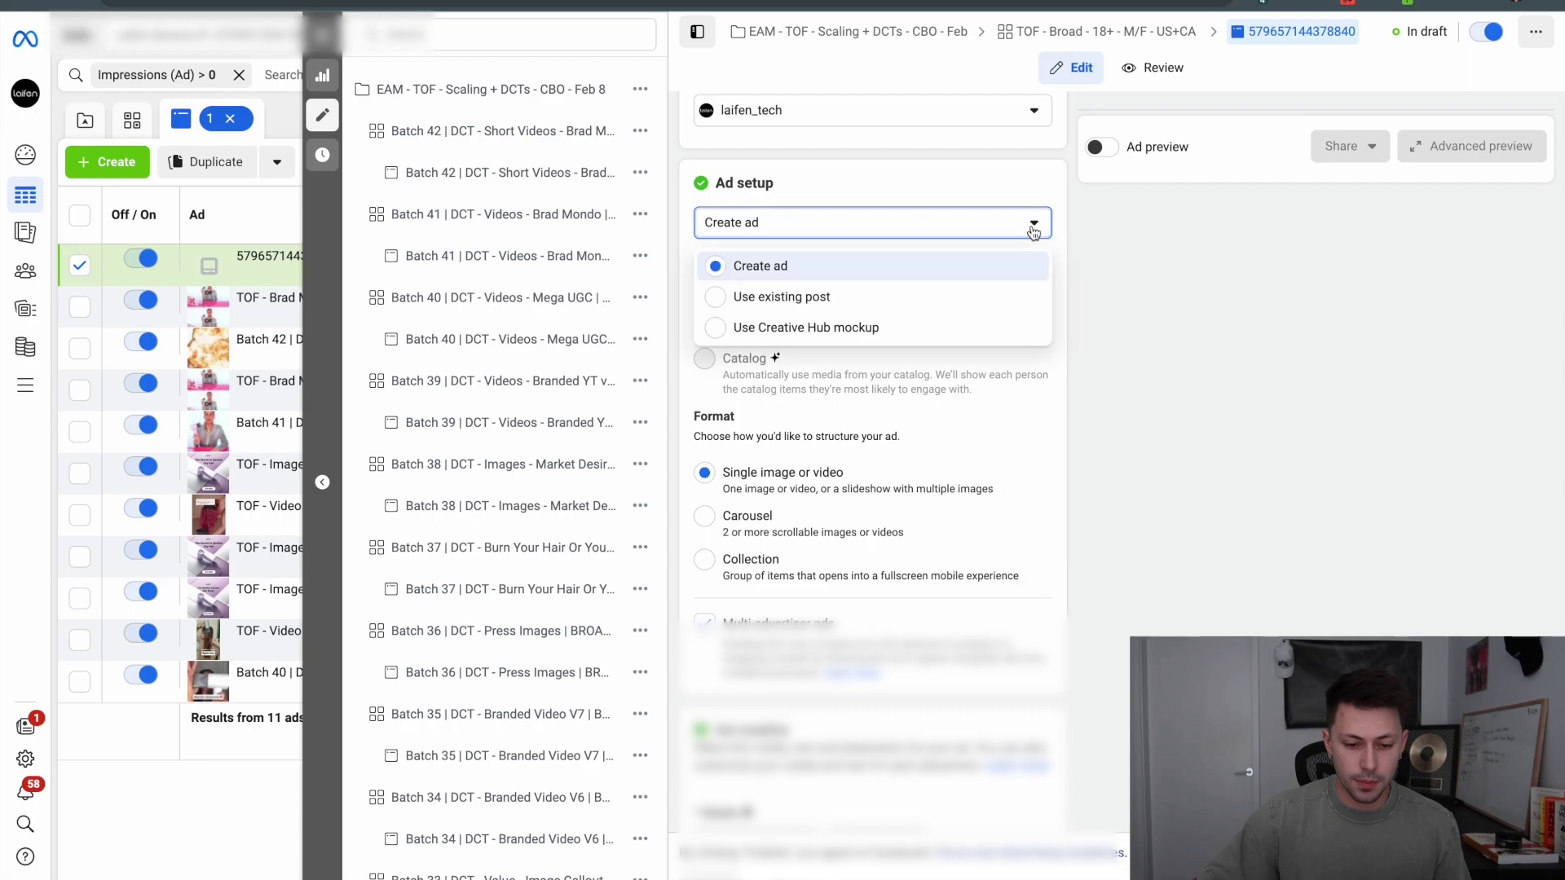
pyautogui.click(894, 297)
pyautogui.click(749, 600)
pyautogui.hotkey('ctrl', 'v')
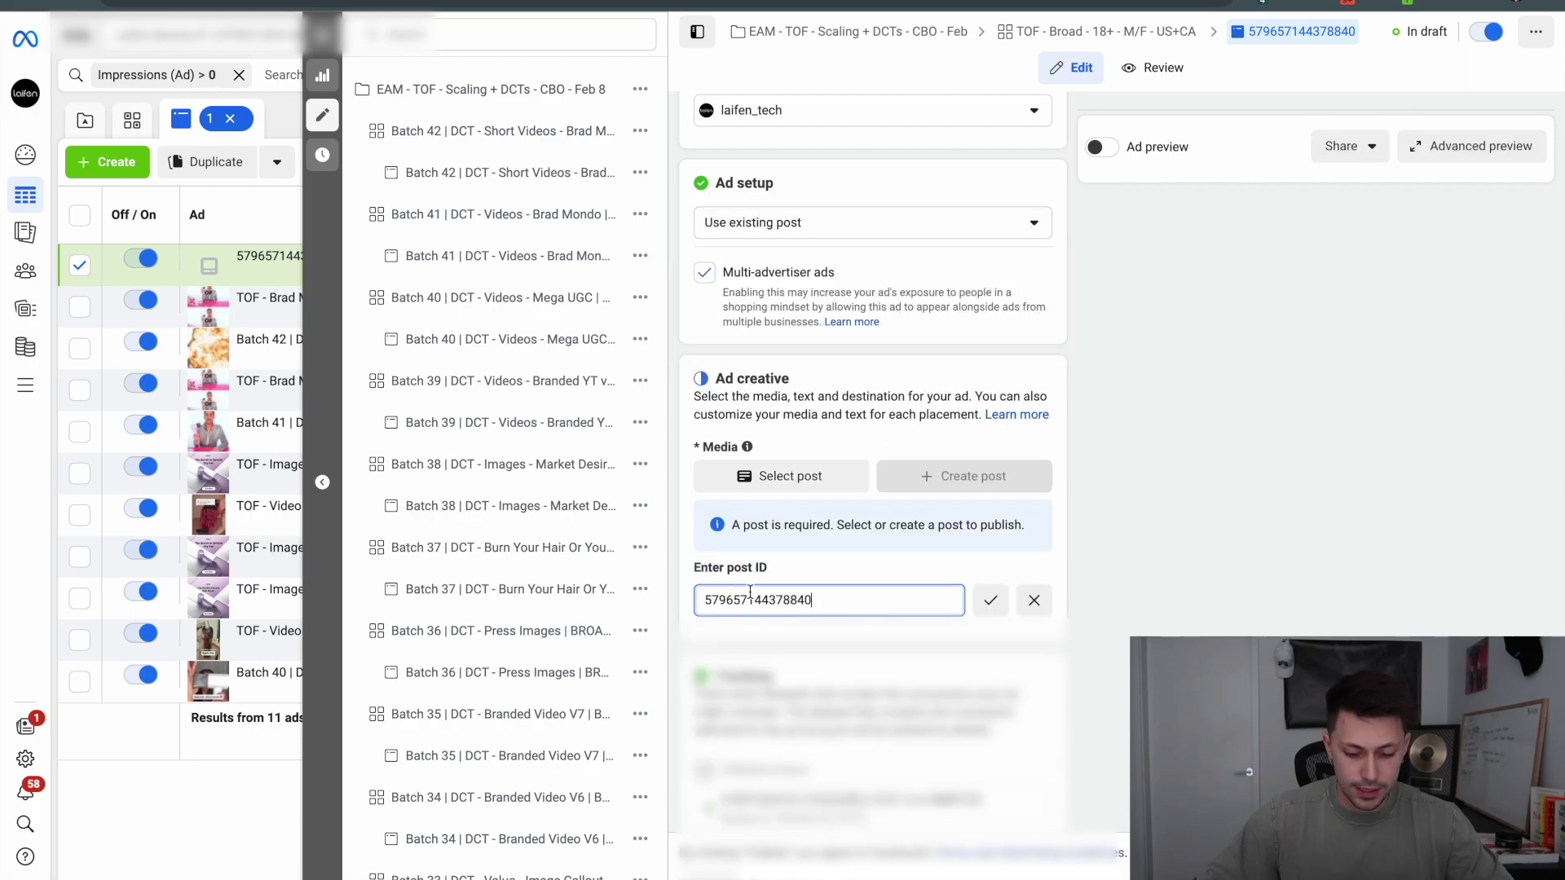
pyautogui.click(988, 602)
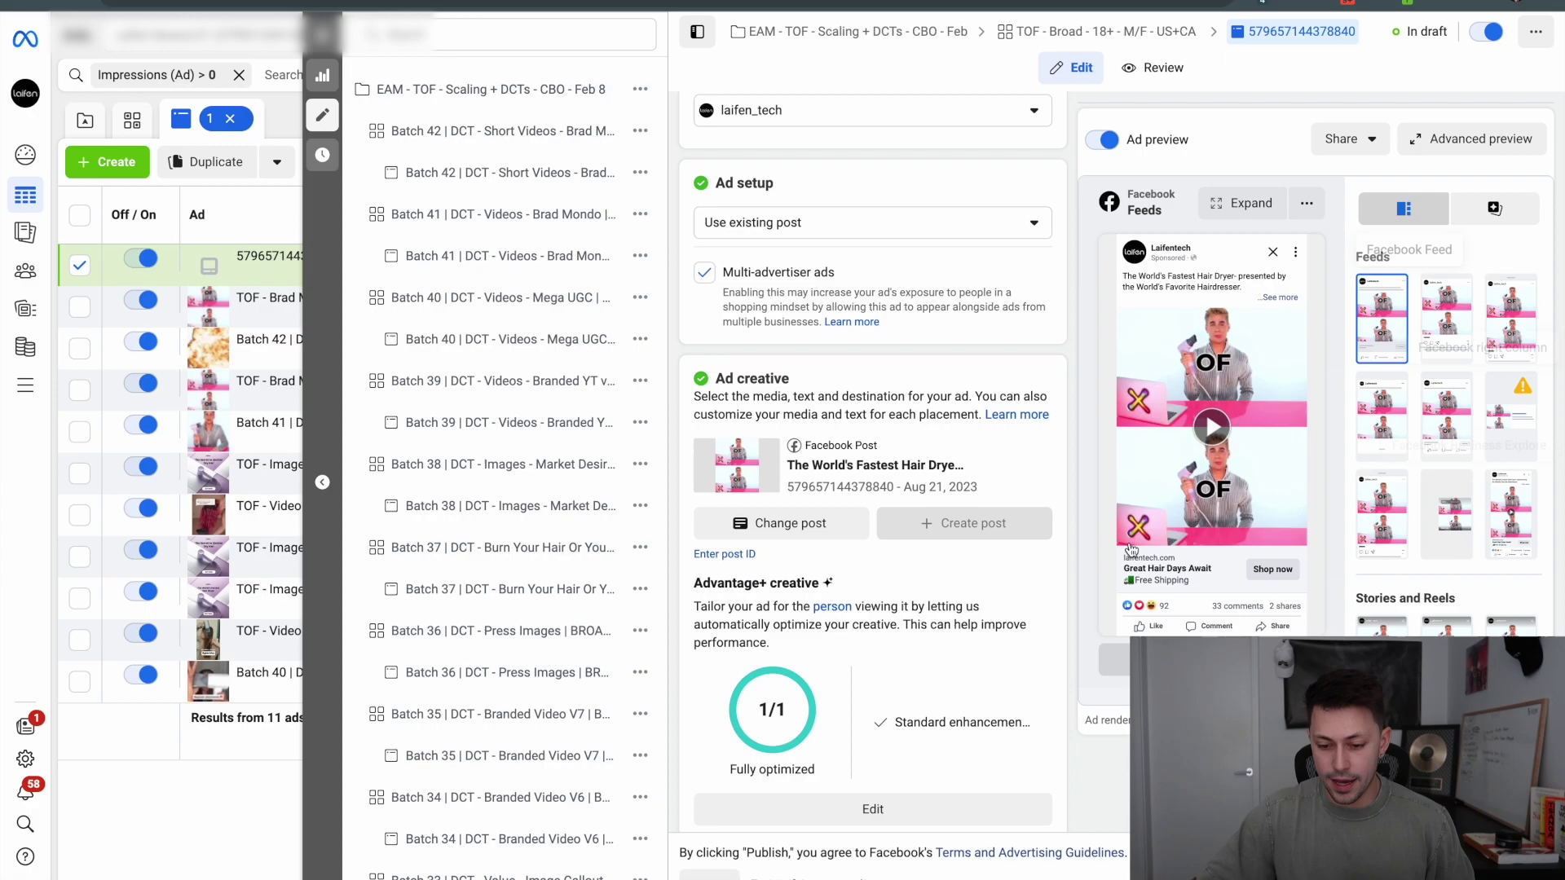